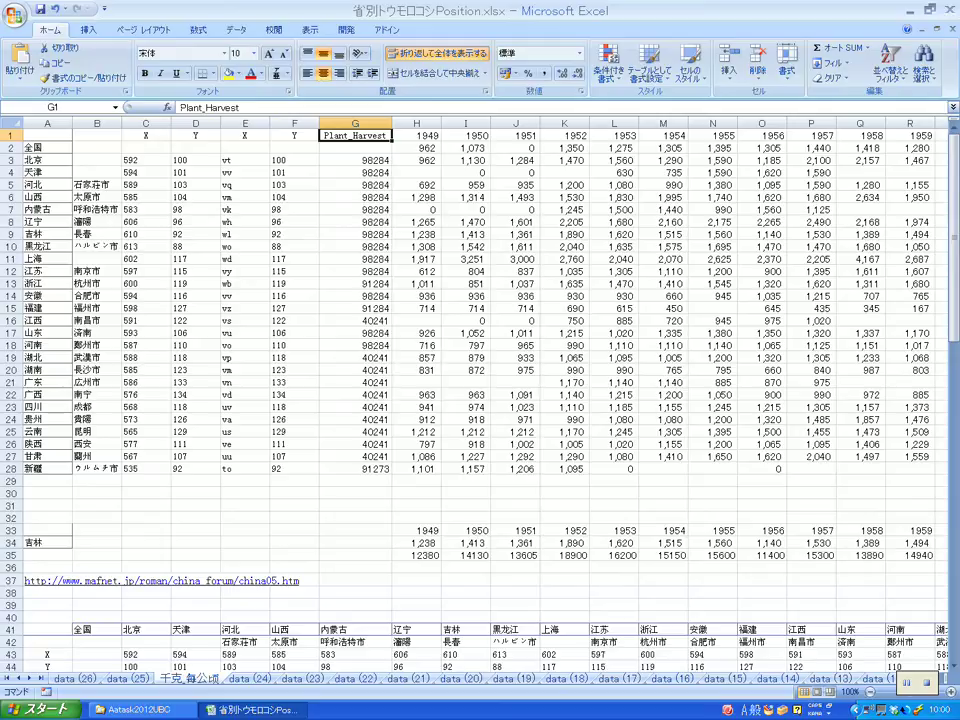
# Start a multiple regression analysis (重回帰分析) on sheet data (26) with the 新疆 maize yield in I1:I45 as the objective variable range.
pyautogui.click(75, 678)
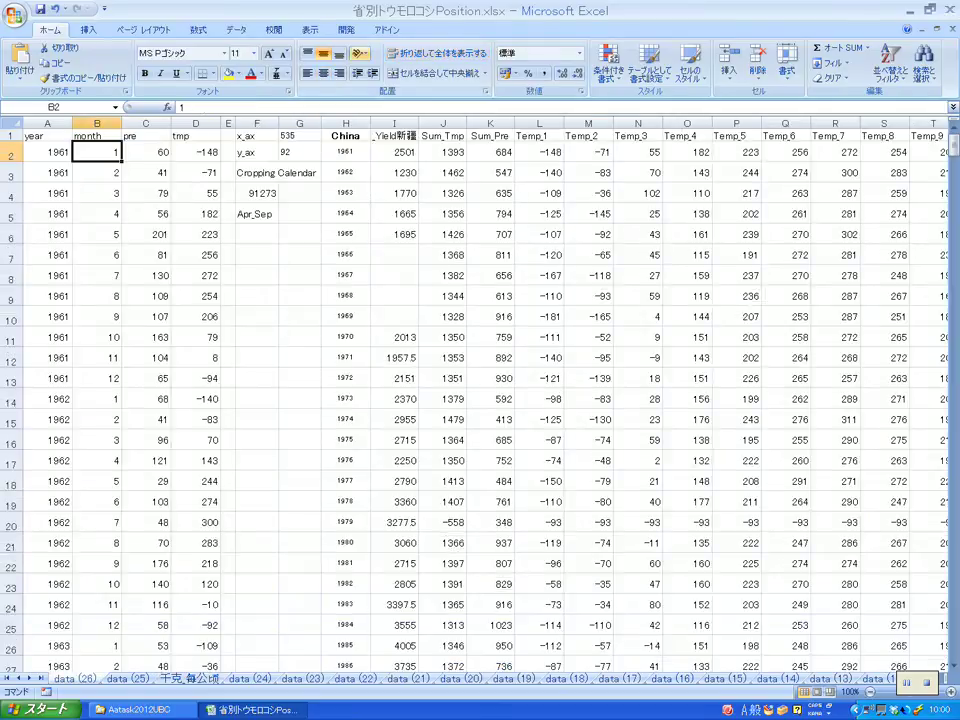
pyautogui.click(387, 29)
pyautogui.click(67, 47)
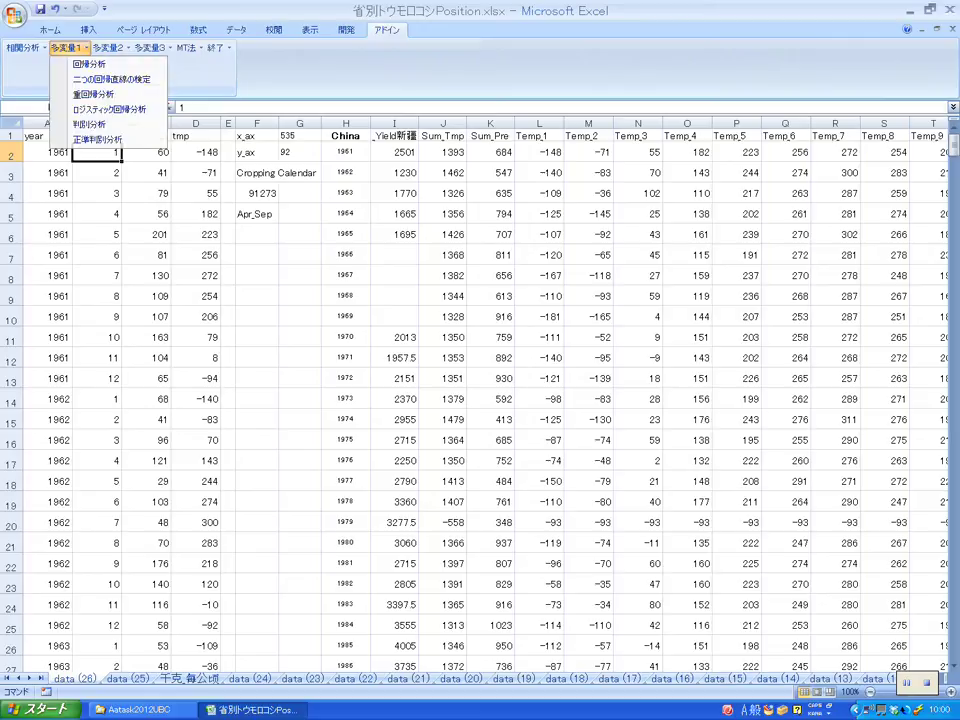
pyautogui.click(93, 94)
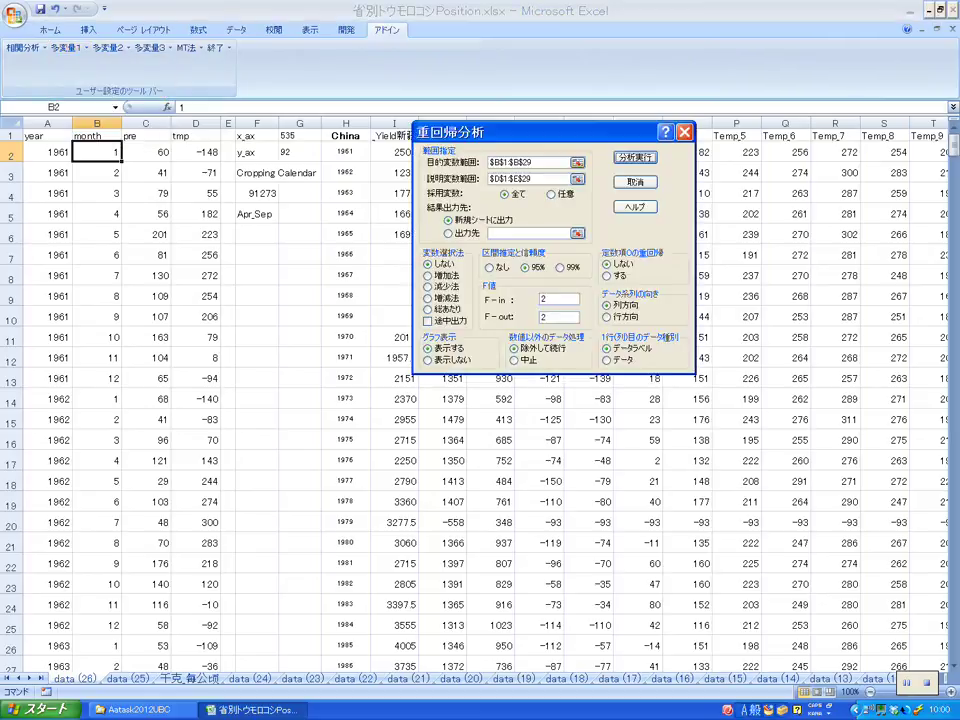
pyautogui.moveTo(540, 132); pyautogui.dragTo(740, 154)
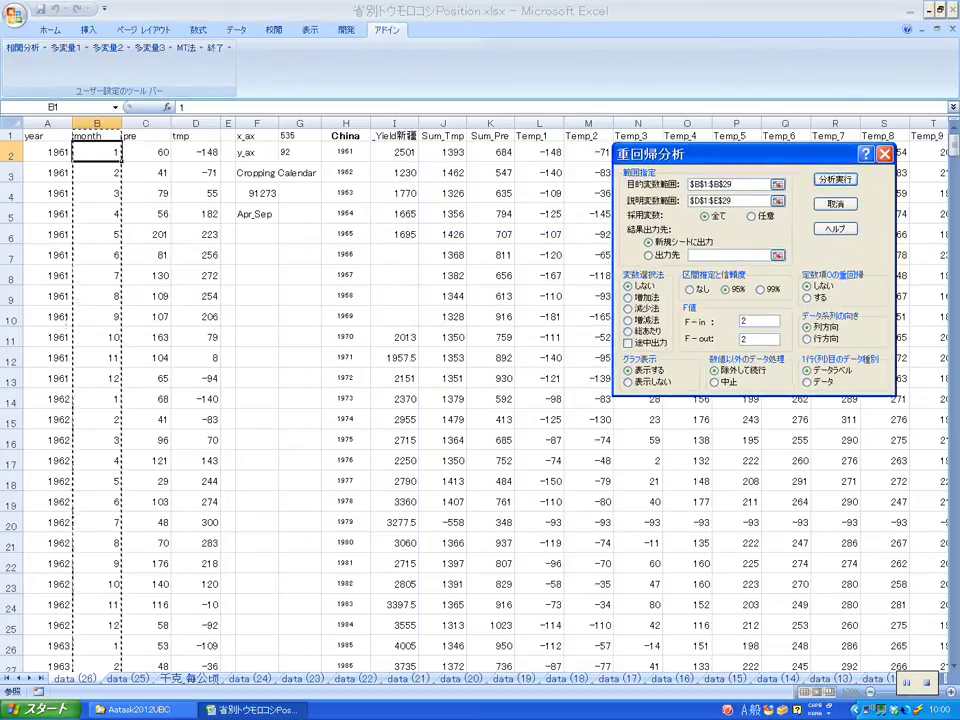
pyautogui.moveTo(394, 135); pyautogui.dragTo(405, 555)
# Set the explanatory variable range to Sum_Tmp and Sum_Pre in J1:K45, run the regression to a new sheet and view its results.
pyautogui.click(741, 200)
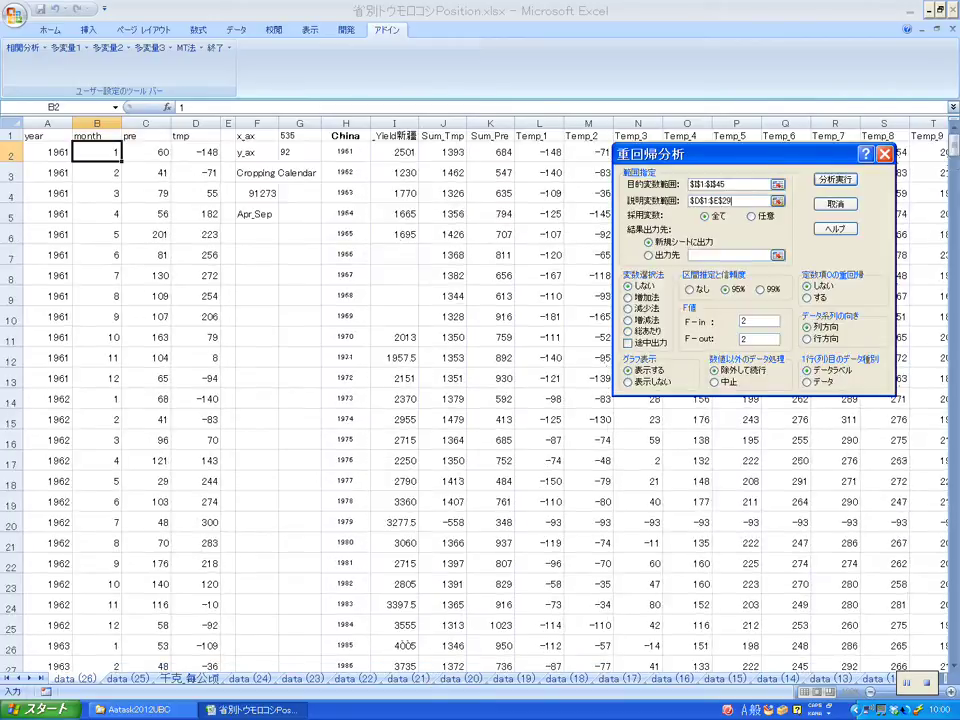
pyautogui.click(443, 135)
pyautogui.moveTo(452, 138); pyautogui.dragTo(512, 576)
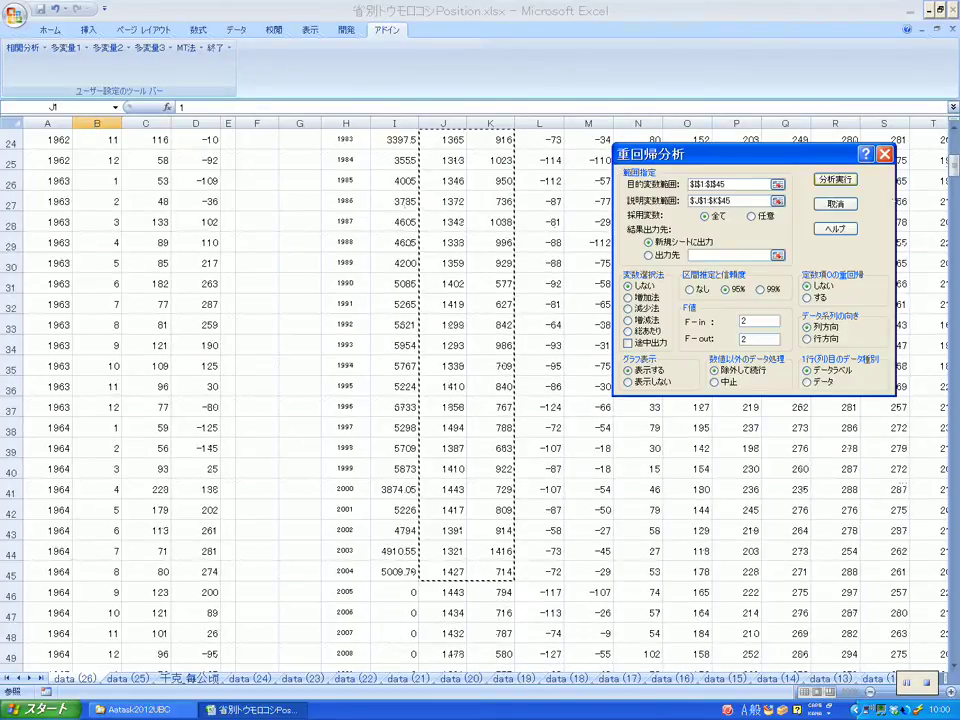
pyautogui.press('Return')
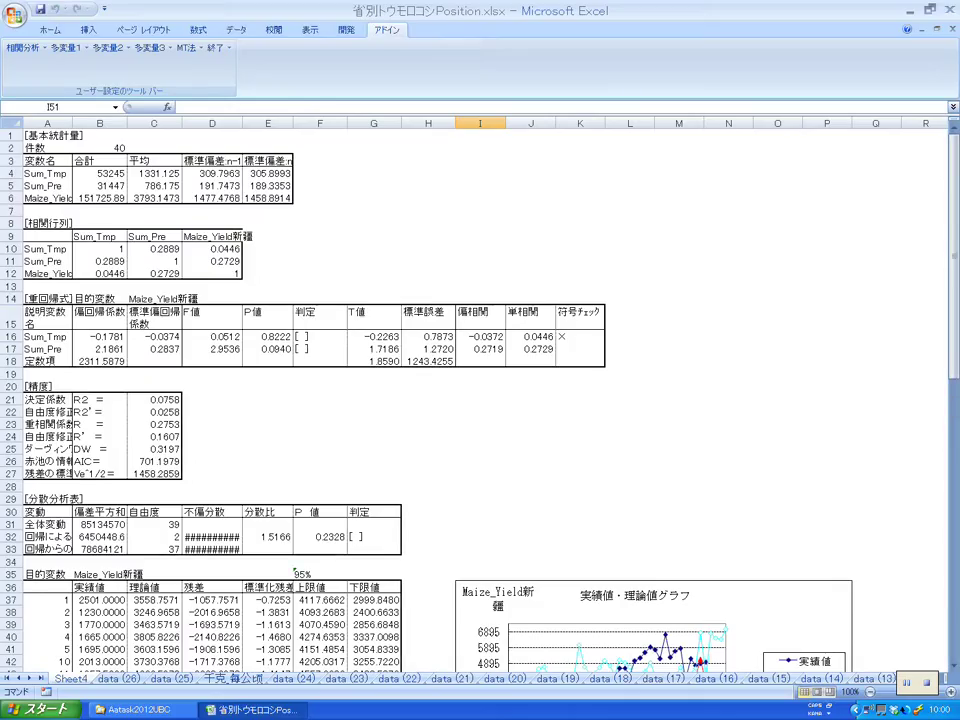
pyautogui.moveTo(953, 219)
pyautogui.mouseDown()
pyautogui.moveTo(953, 281)
pyautogui.moveTo(952, 230)
pyautogui.mouseUp()
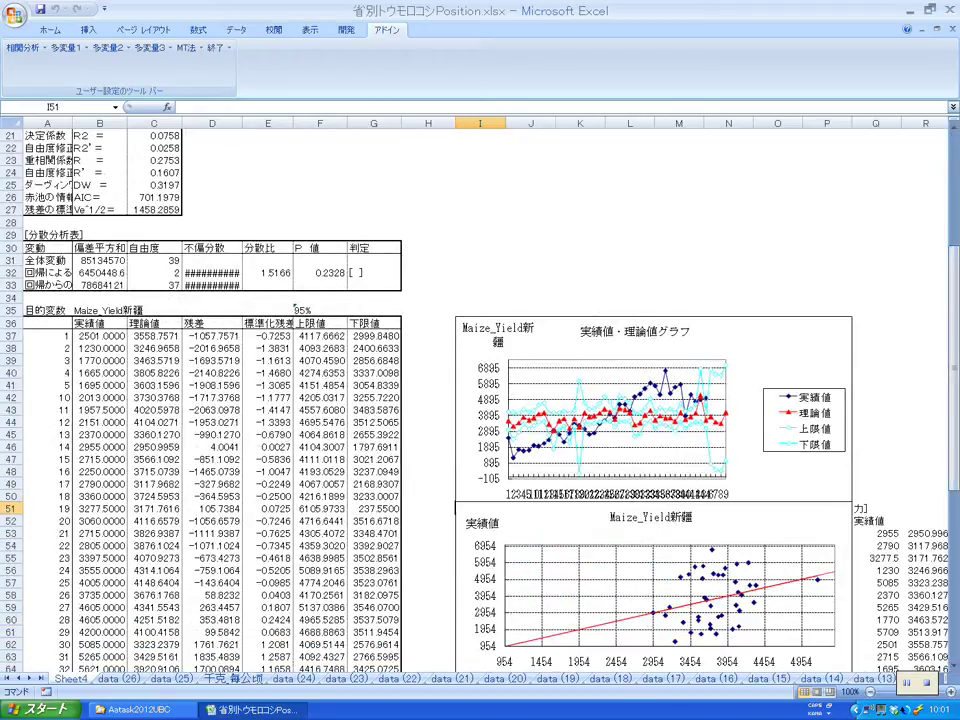
# Run the multiple regression on sheet data (25) for the 甘肃 maize yield I1:I45 against J1:K45, and view the results.
pyautogui.hotkey('ctrl', 'pagedown')
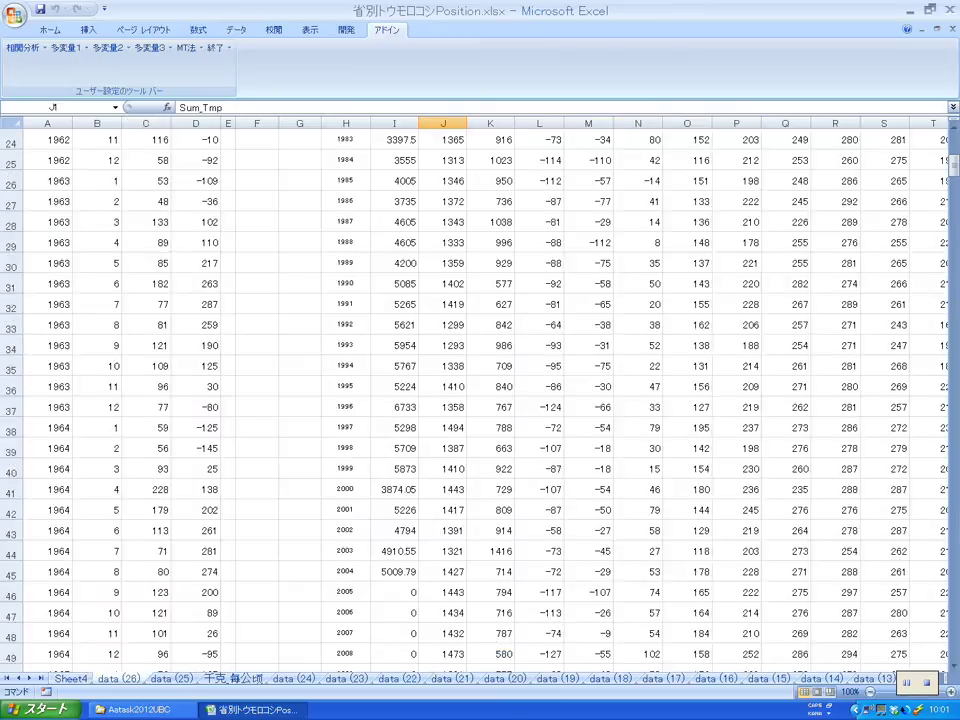
pyautogui.hotkey('ctrl', 'pagedown')
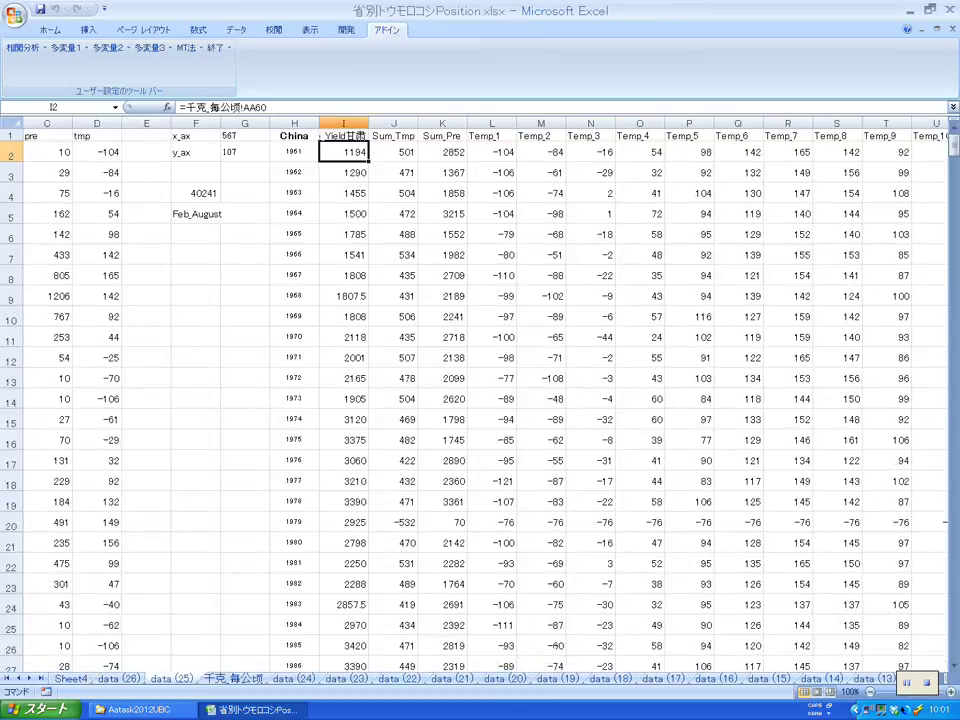
pyautogui.click(343, 136)
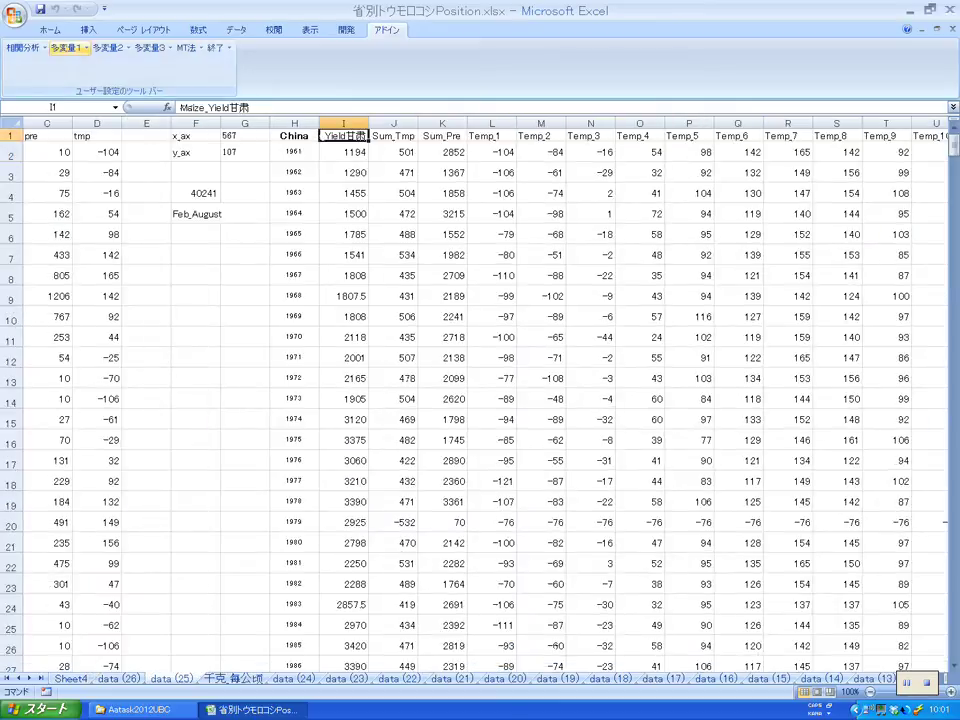
pyautogui.click(67, 47)
pyautogui.click(97, 94)
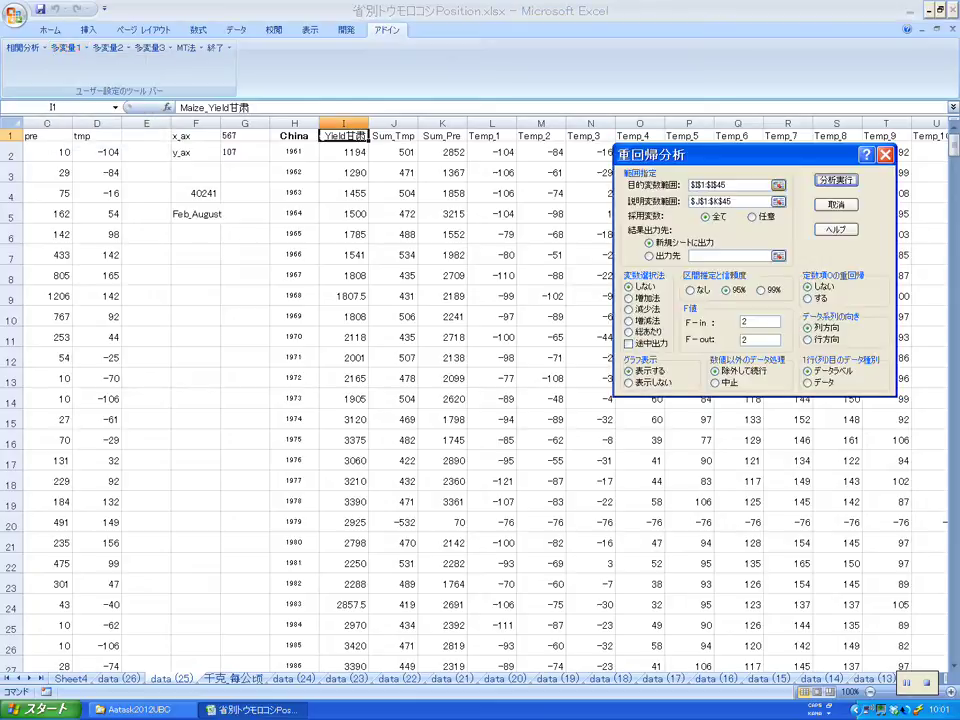
pyautogui.click(727, 185)
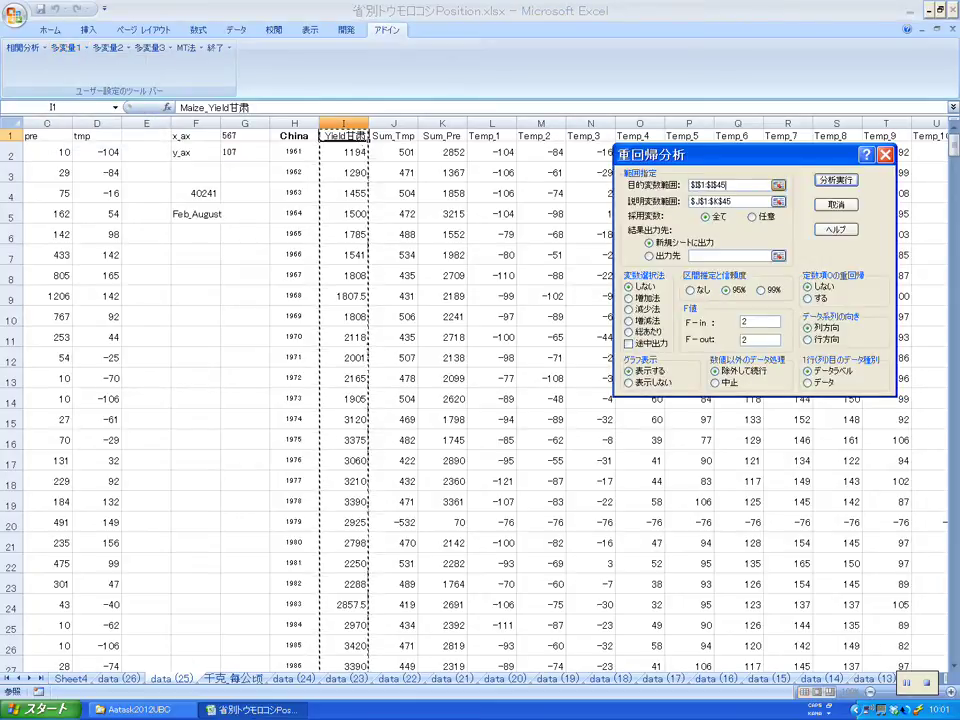
pyautogui.click(732, 201)
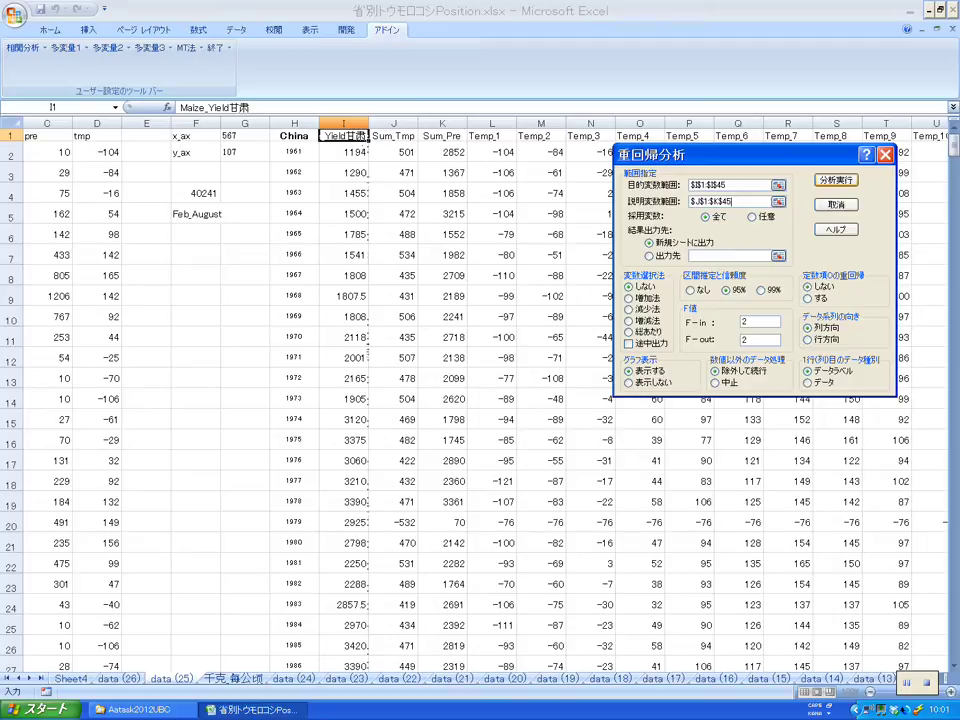
pyautogui.press('Return')
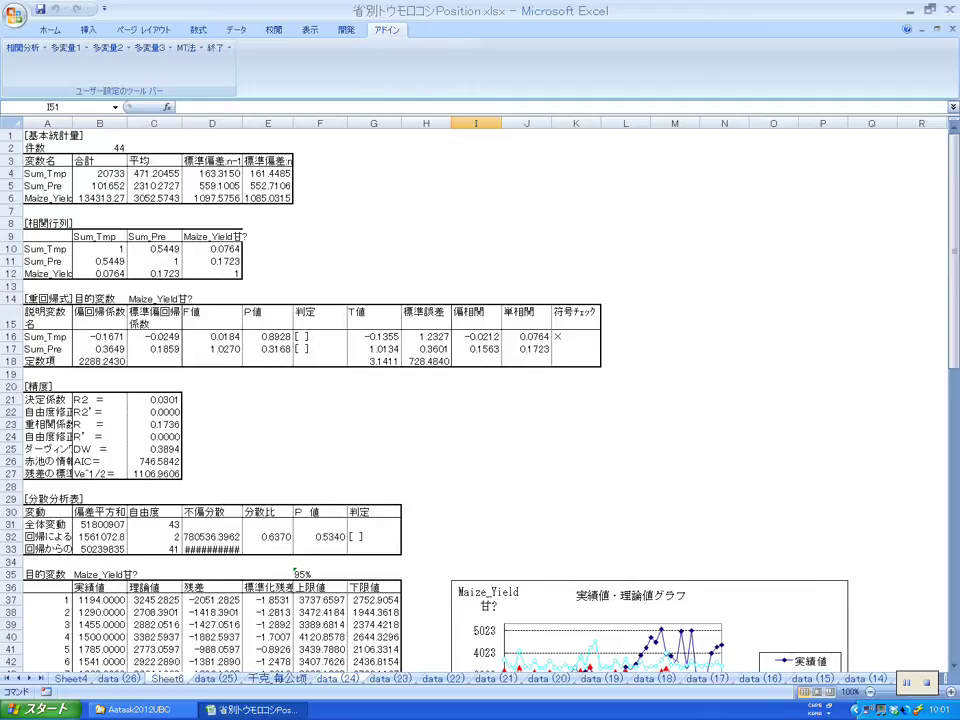
pyautogui.moveTo(953, 205); pyautogui.dragTo(953, 205)
pyautogui.moveTo(953, 250); pyautogui.dragTo(953, 257)
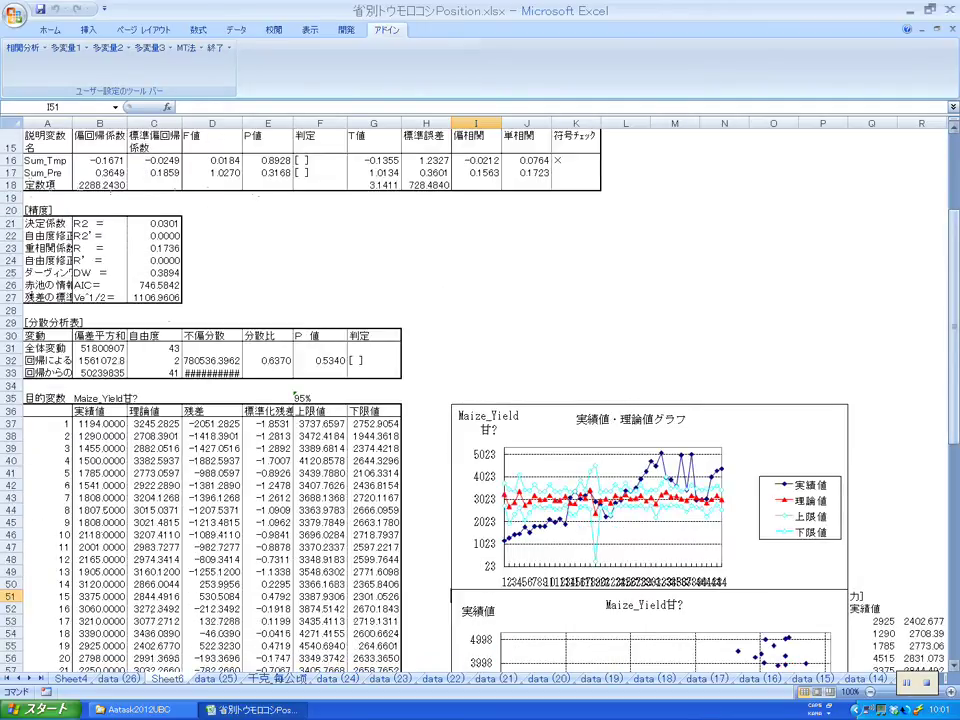
# Run the multiple regression on sheet data (24) for the 陕西 maize yield, with objective range I1:I45 and explanatory range J1:K45.
pyautogui.hotkey('ctrl', 'pageup')
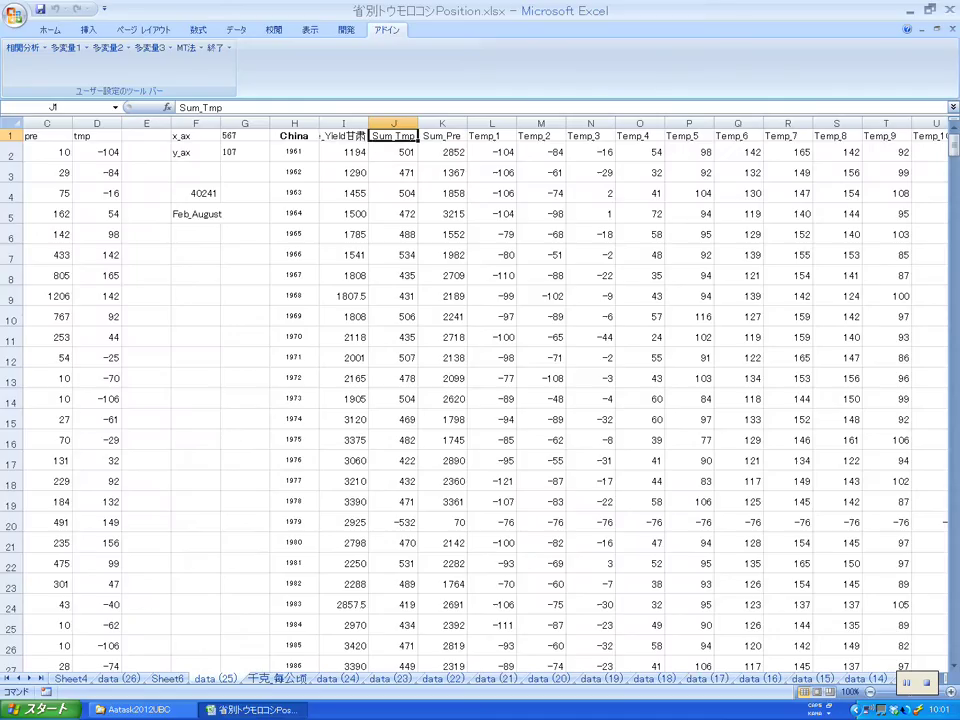
pyautogui.hotkey('ctrl', 'pagedown')
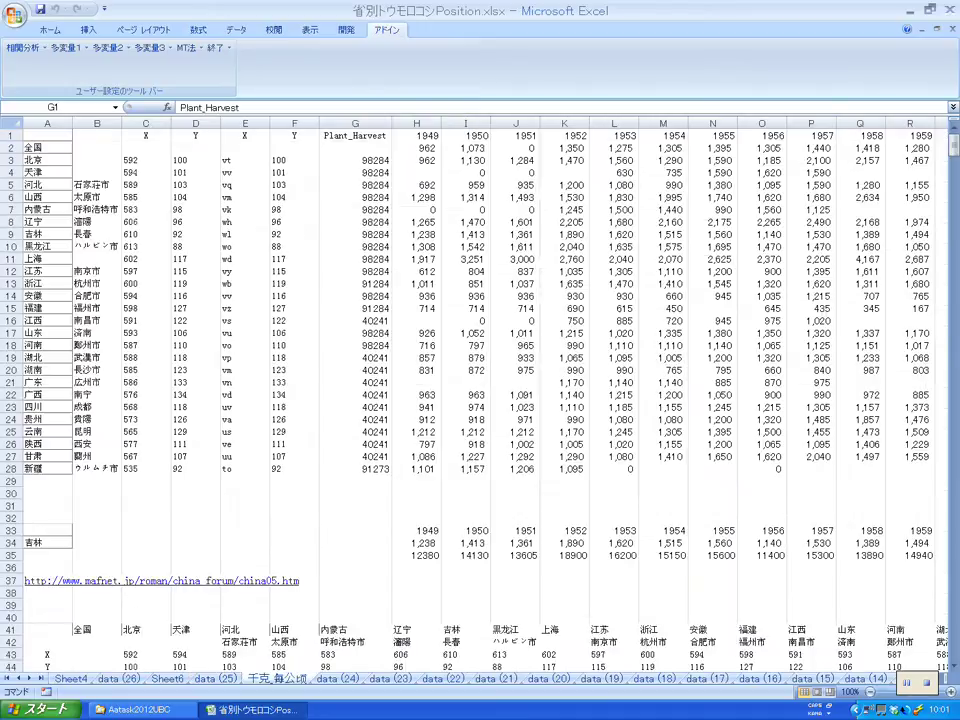
pyautogui.hotkey('ctrl', 'pagedown')
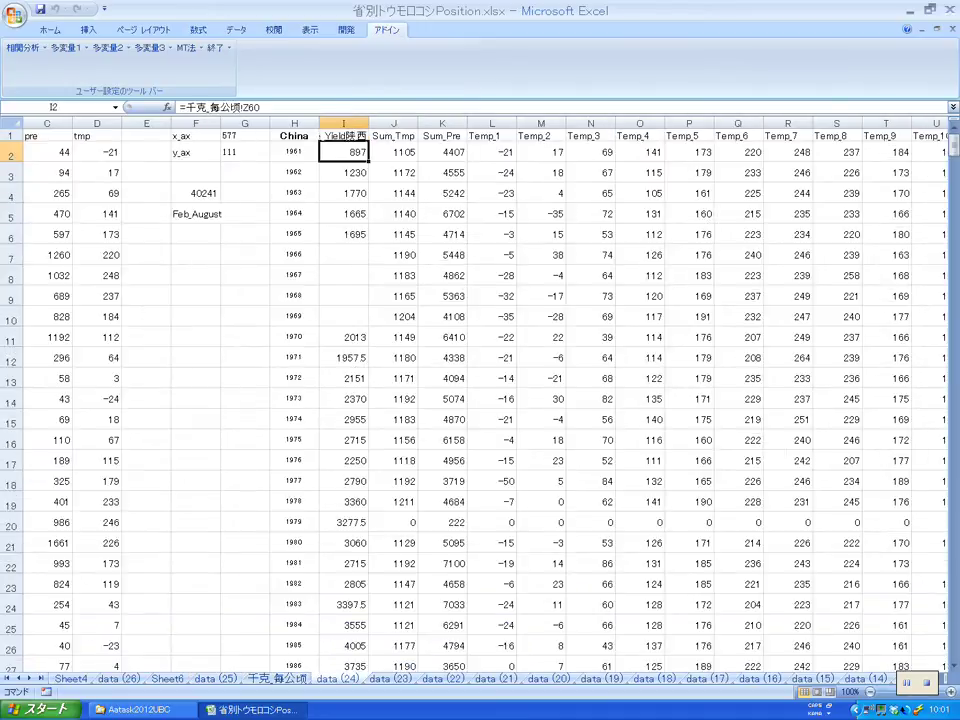
pyautogui.click(72, 47)
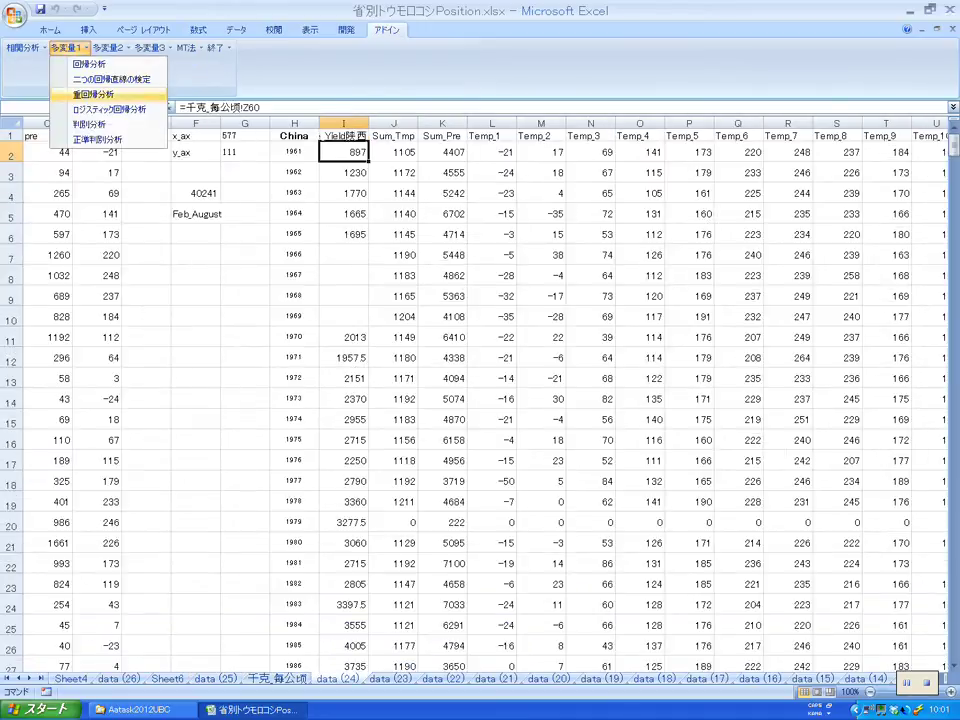
pyautogui.click(92, 94)
pyautogui.click(727, 185)
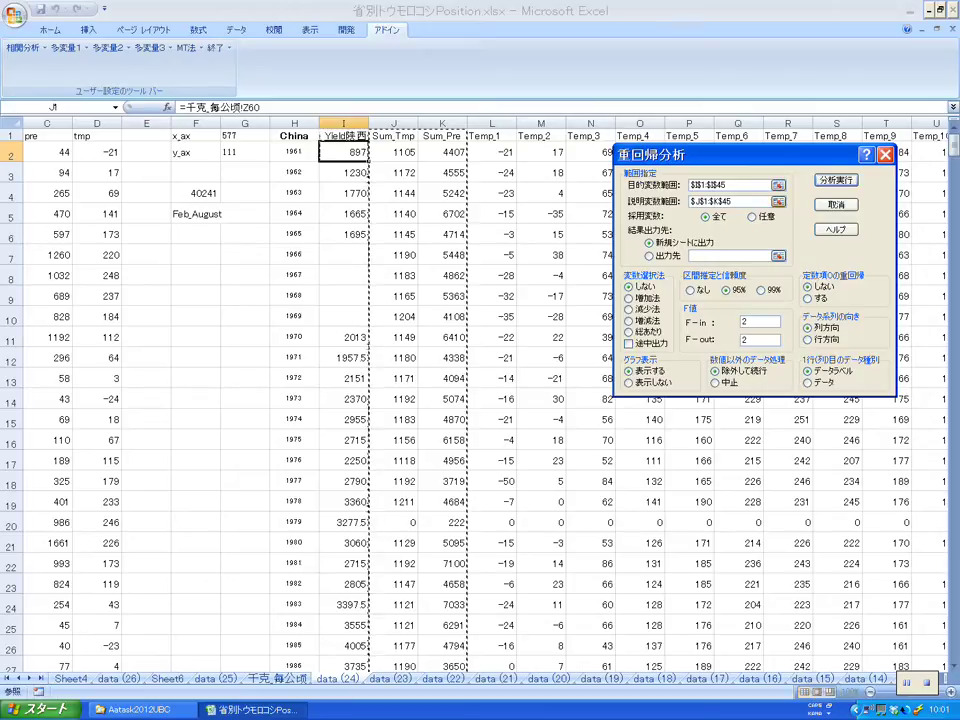
pyautogui.click(732, 201)
pyautogui.press('Return')
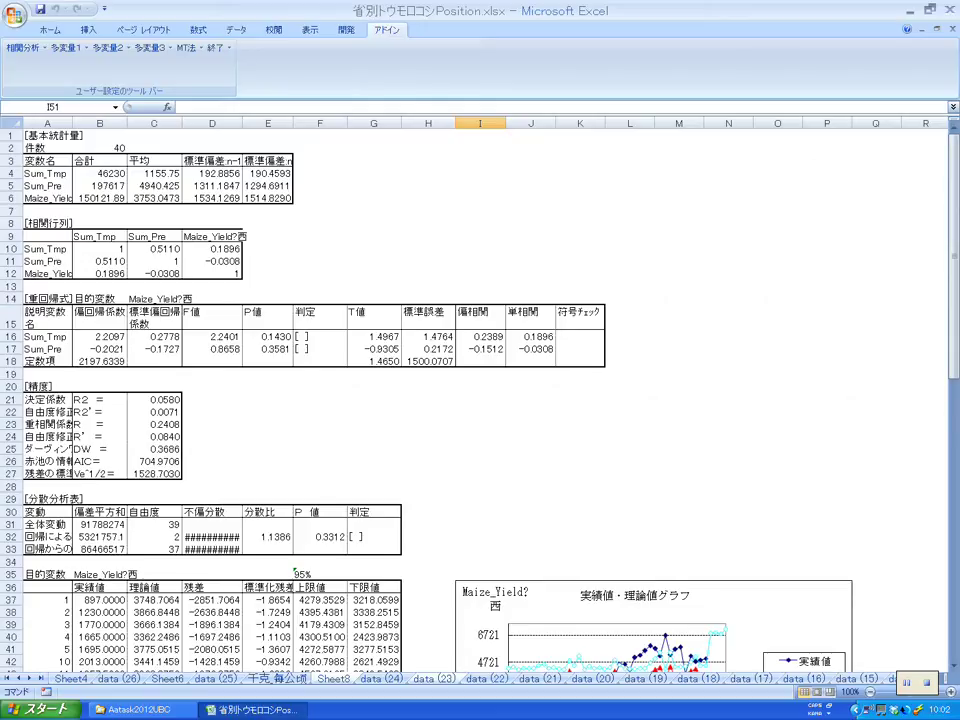
# Run the multiple regression on sheet data (23) for the 云南 maize yield, with objective range I1:I45 and explanatory range J1:K45.
pyautogui.click(276, 678)
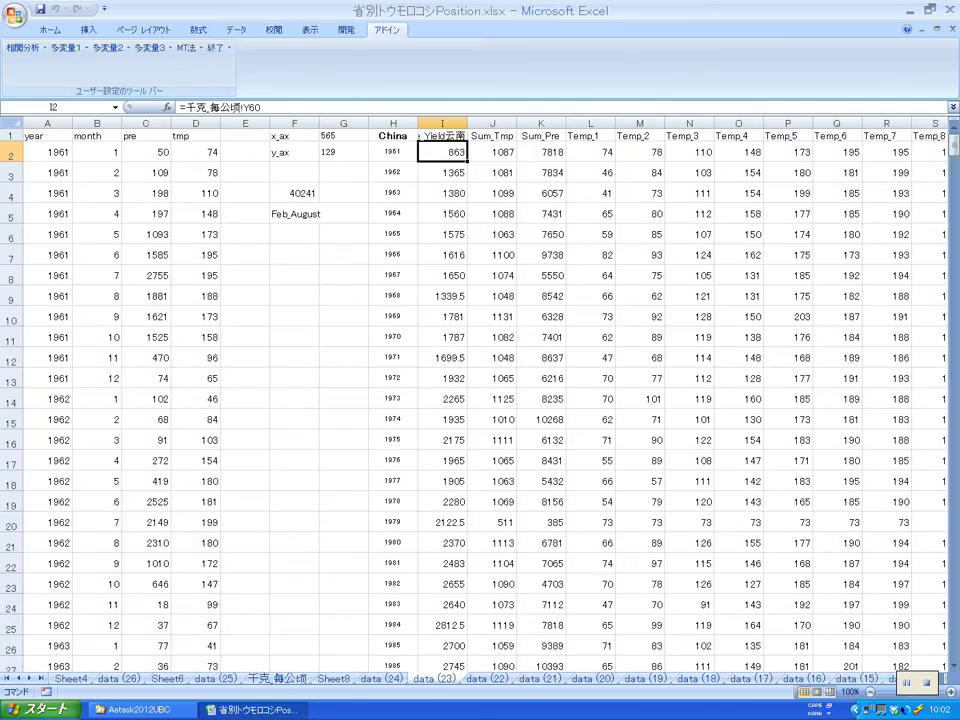
pyautogui.click(72, 47)
pyautogui.click(84, 92)
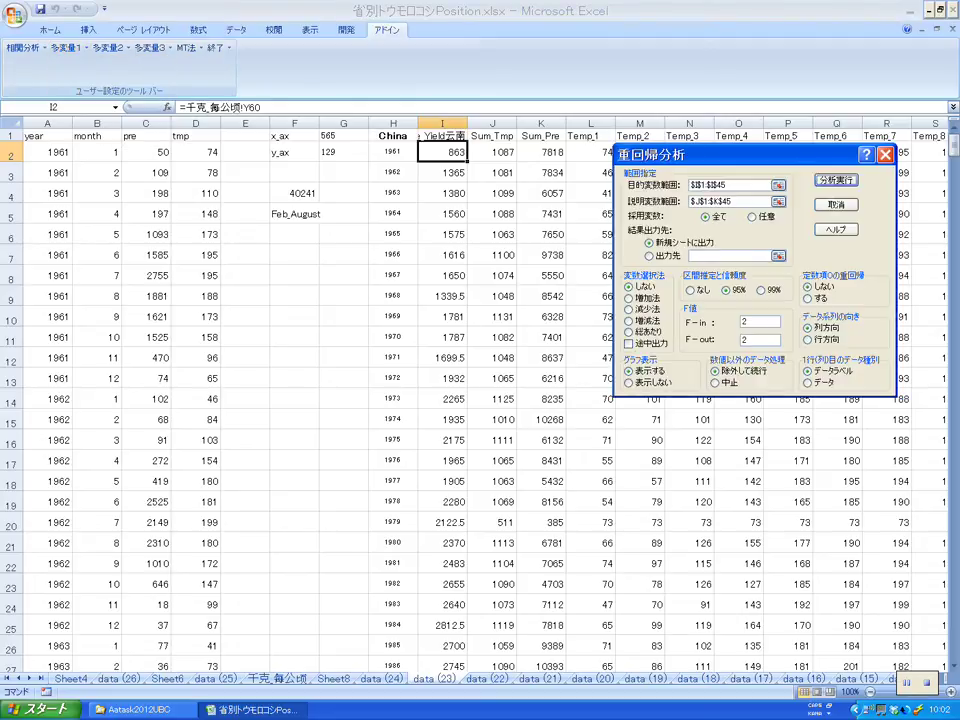
pyautogui.click(728, 185)
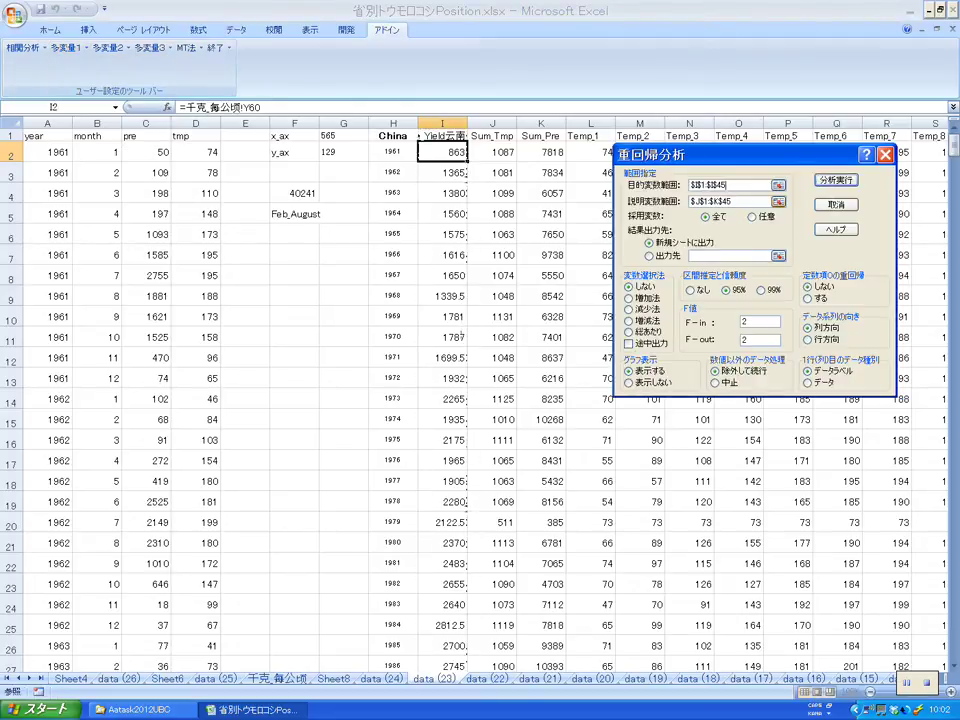
pyautogui.click(732, 201)
pyautogui.click(836, 180)
pyautogui.press('Return')
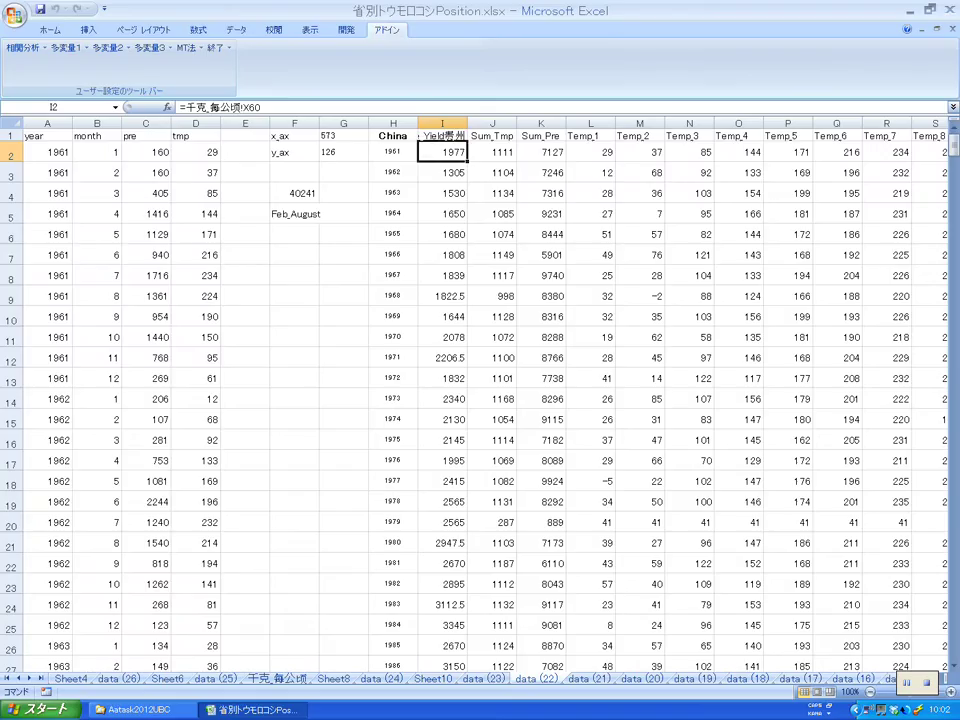
# Run the multiple regression on sheet data (22) for the 贵州 maize yield, with objective range I1:I45 and explanatory range J1:K45.
pyautogui.click(100, 47)
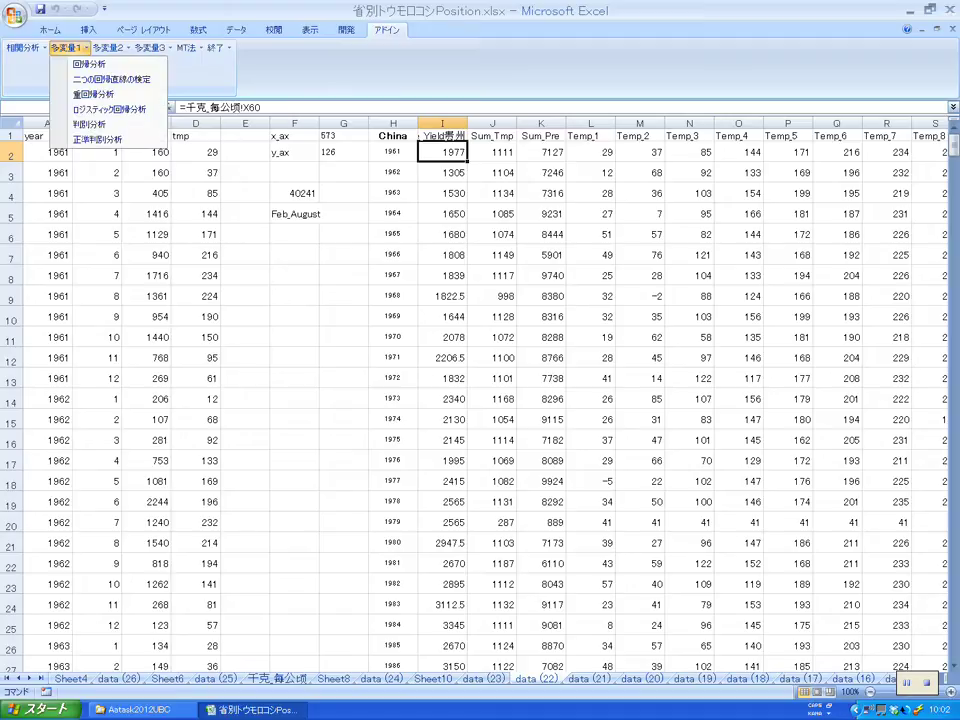
pyautogui.click(92, 92)
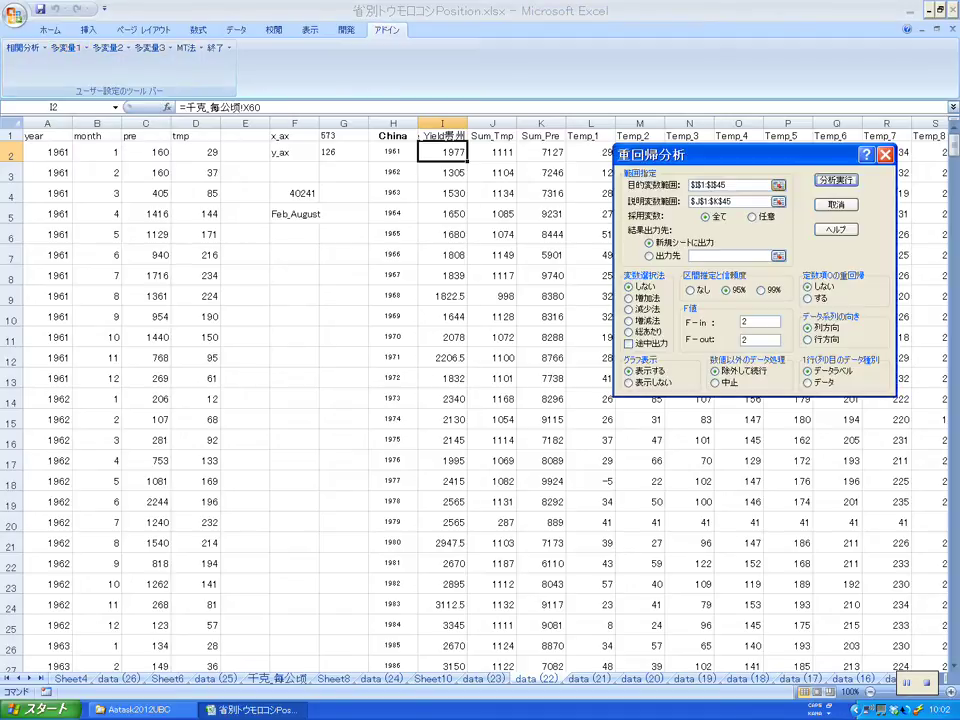
pyautogui.click(729, 185)
pyautogui.click(729, 201)
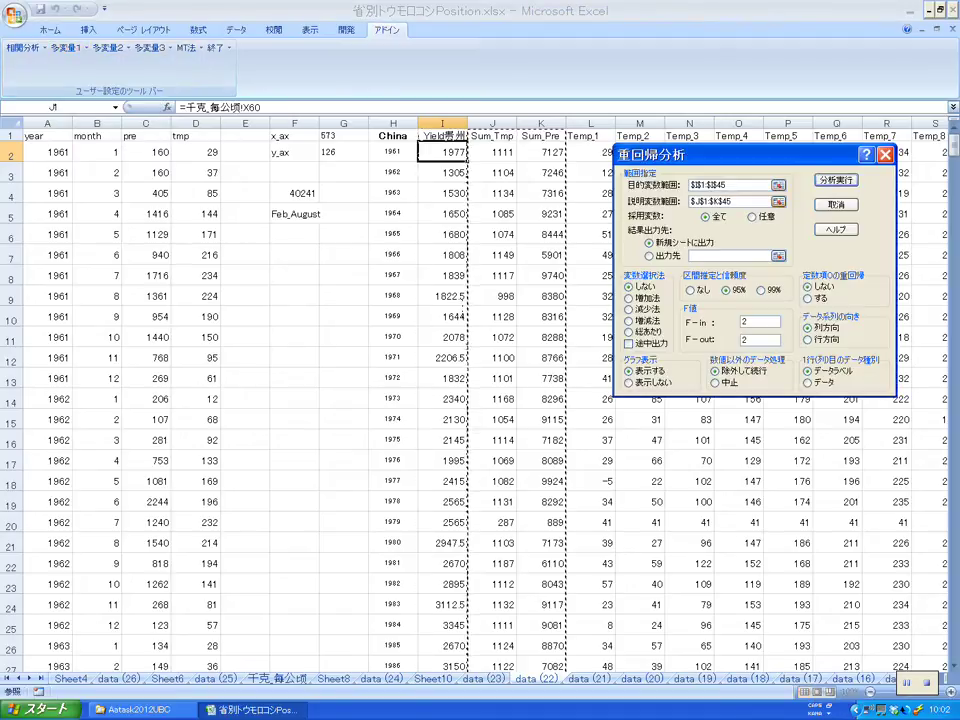
pyautogui.click(733, 201)
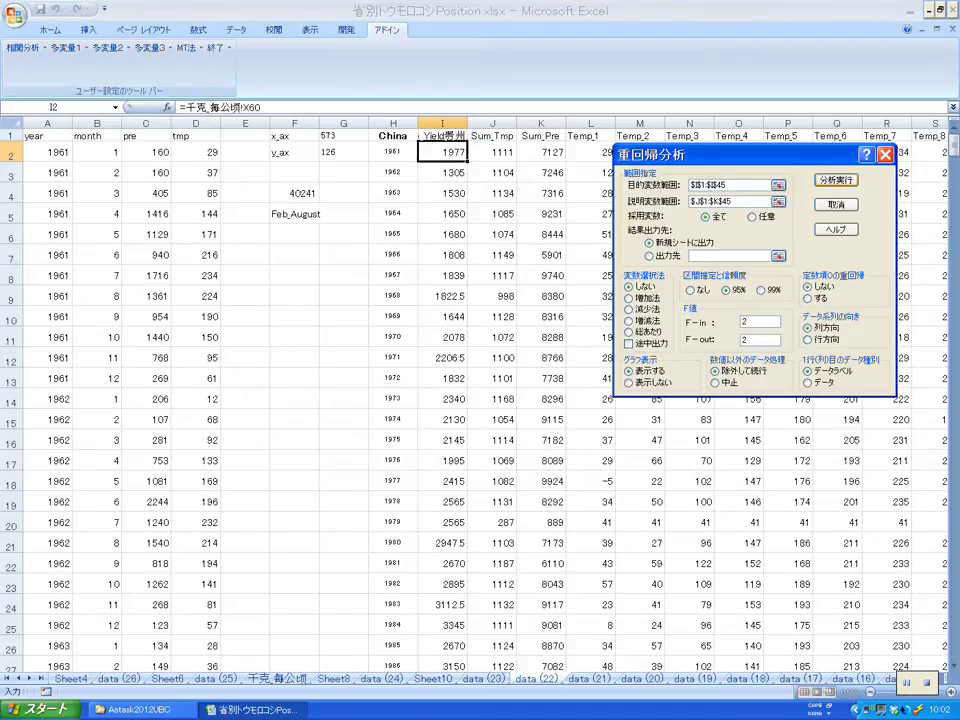
pyautogui.press('Return')
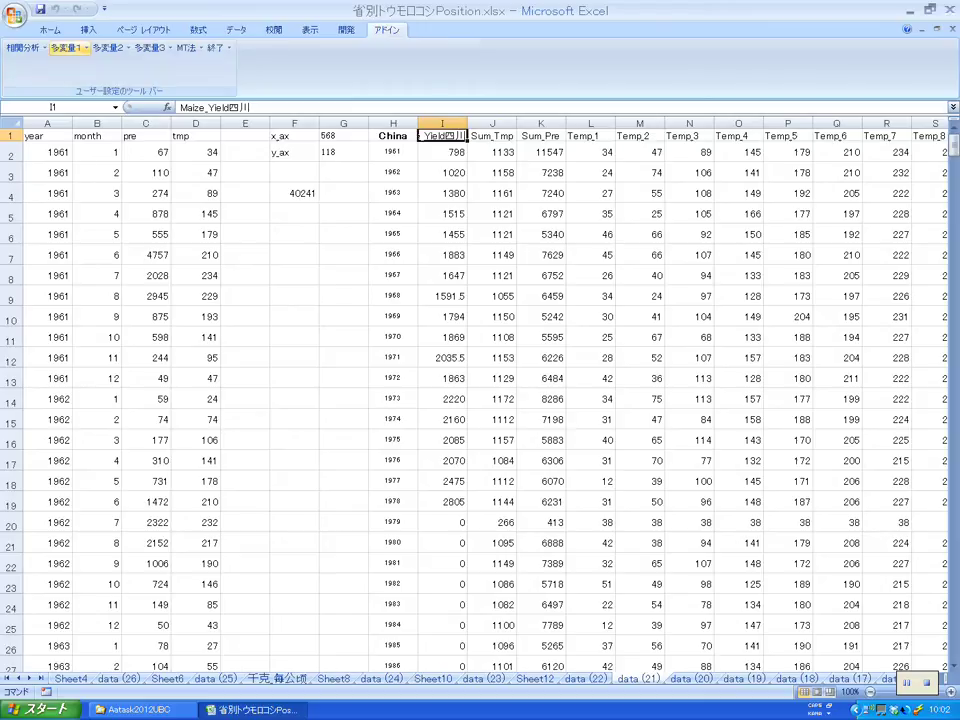
# Run the multiple regression on sheet data (21) for the 四川 maize yield I1:I45 against J1:K45, and return to the data sheet.
pyautogui.click(68, 47)
pyautogui.click(93, 94)
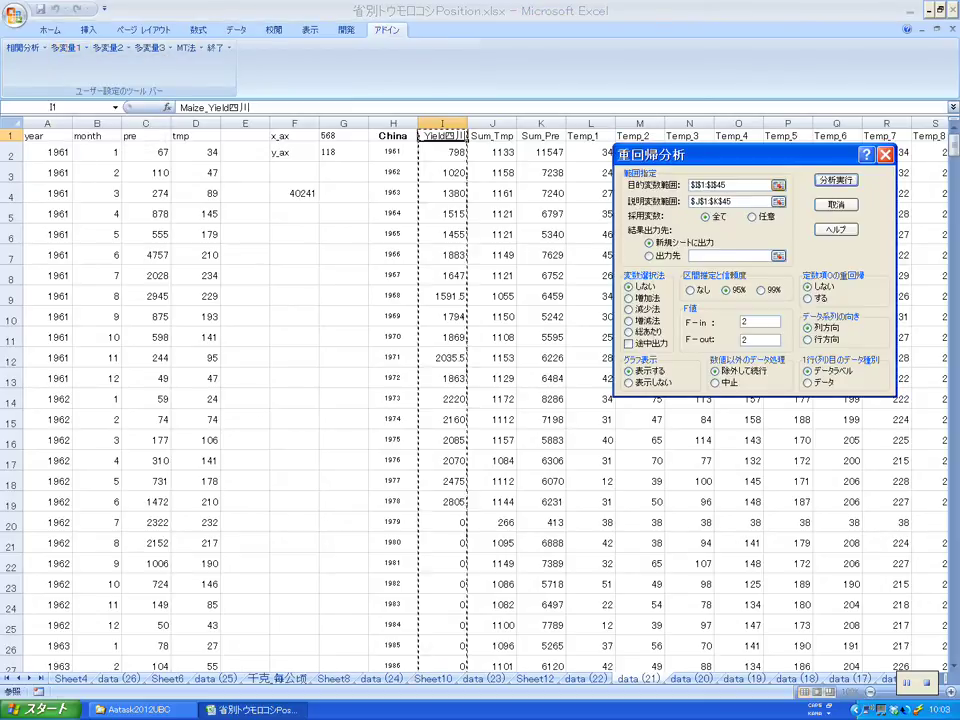
pyautogui.click(730, 201)
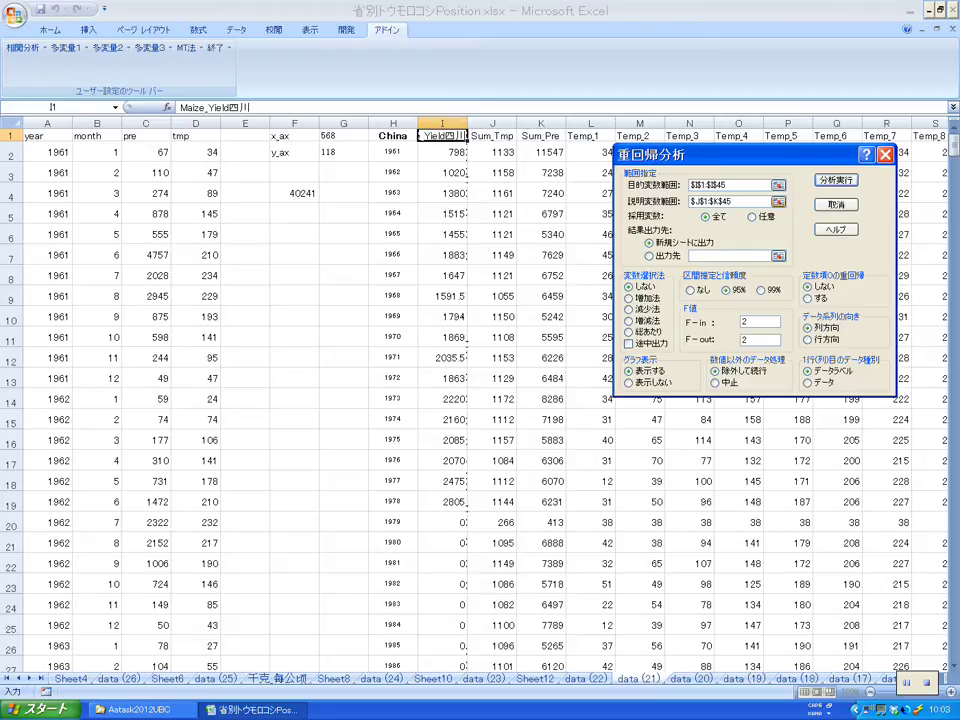
pyautogui.press('Return')
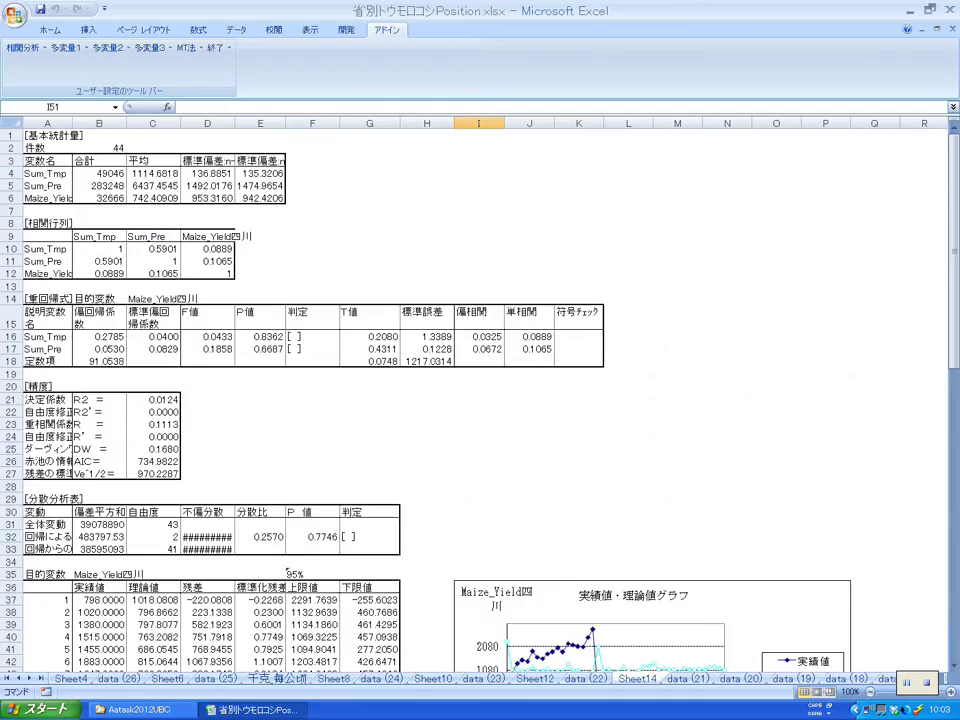
pyautogui.hotkey('ctrl', 'pagedown')
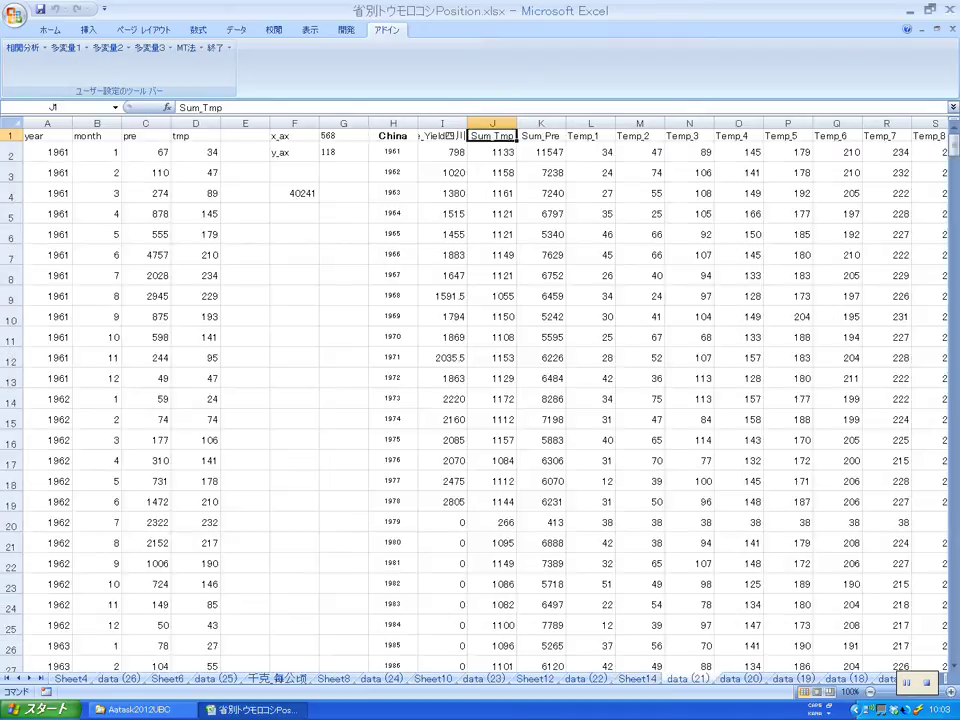
# Run the multiple regression on sheet data (20) for the 广西 maize yield, with objective range I1:I45 and explanatory range J1:K45.
pyautogui.hotkey('ctrl', 'pagedown')
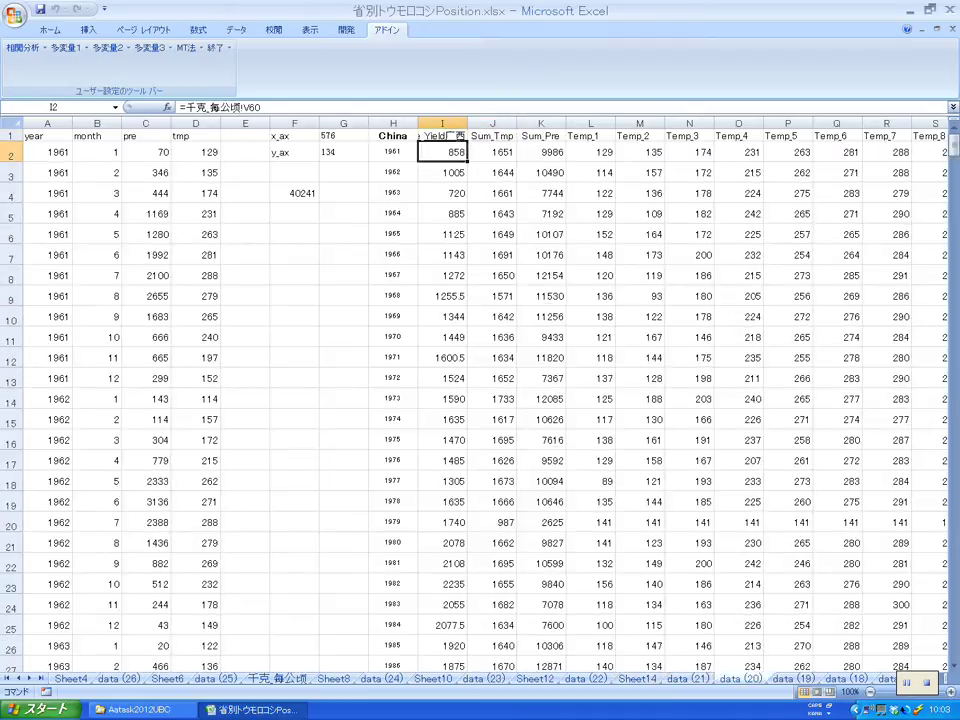
pyautogui.click(70, 47)
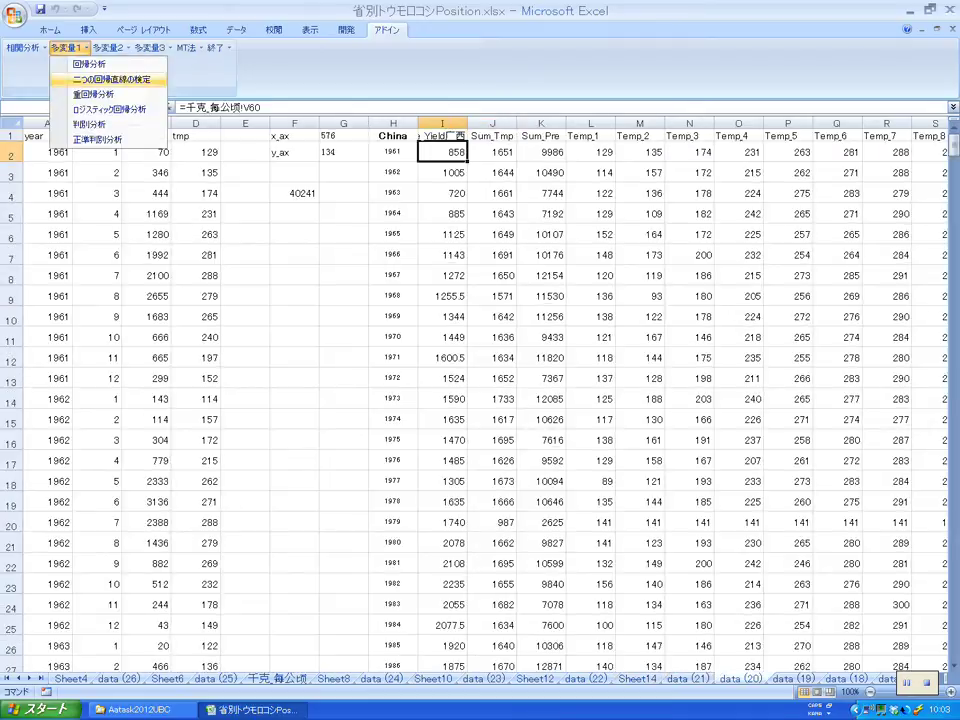
pyautogui.click(75, 62)
pyautogui.click(728, 185)
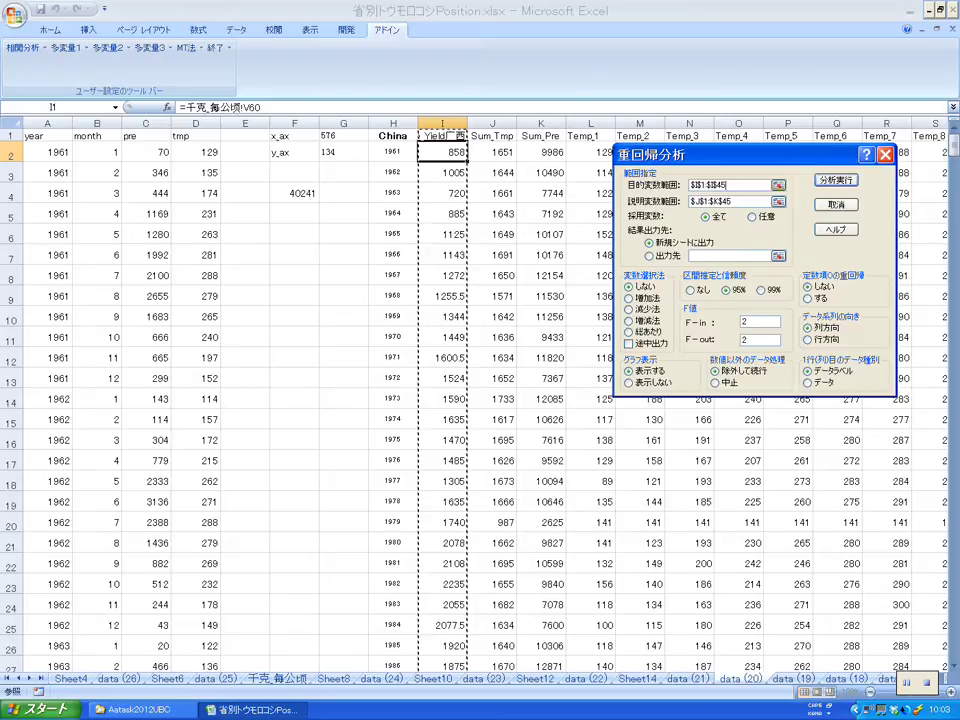
pyautogui.scroll(-9, 360, 390)
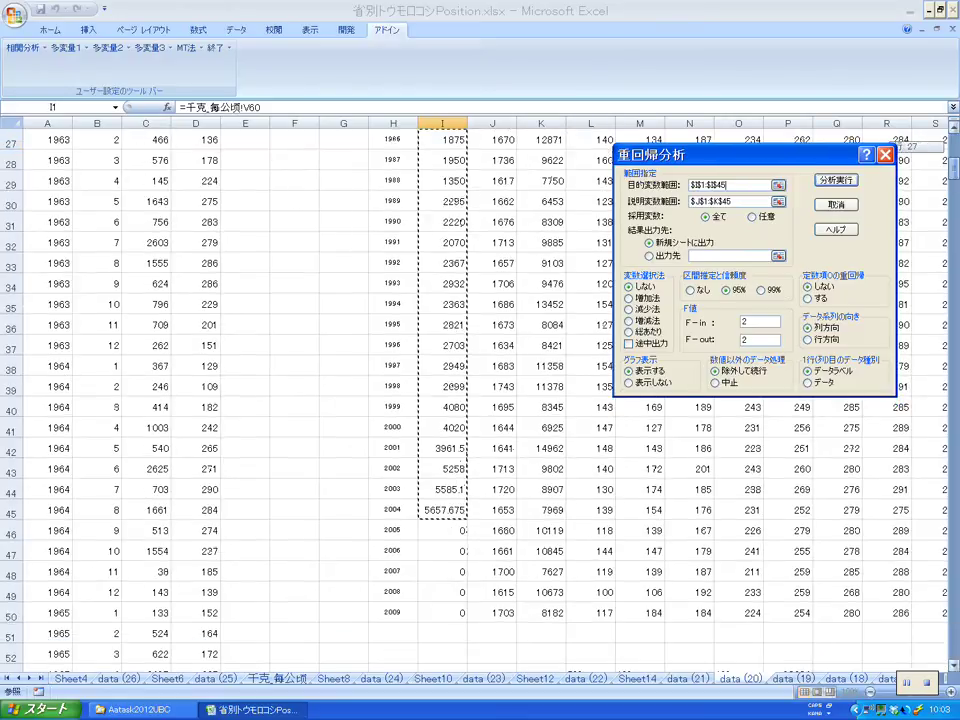
pyautogui.scroll(7, 300, 400)
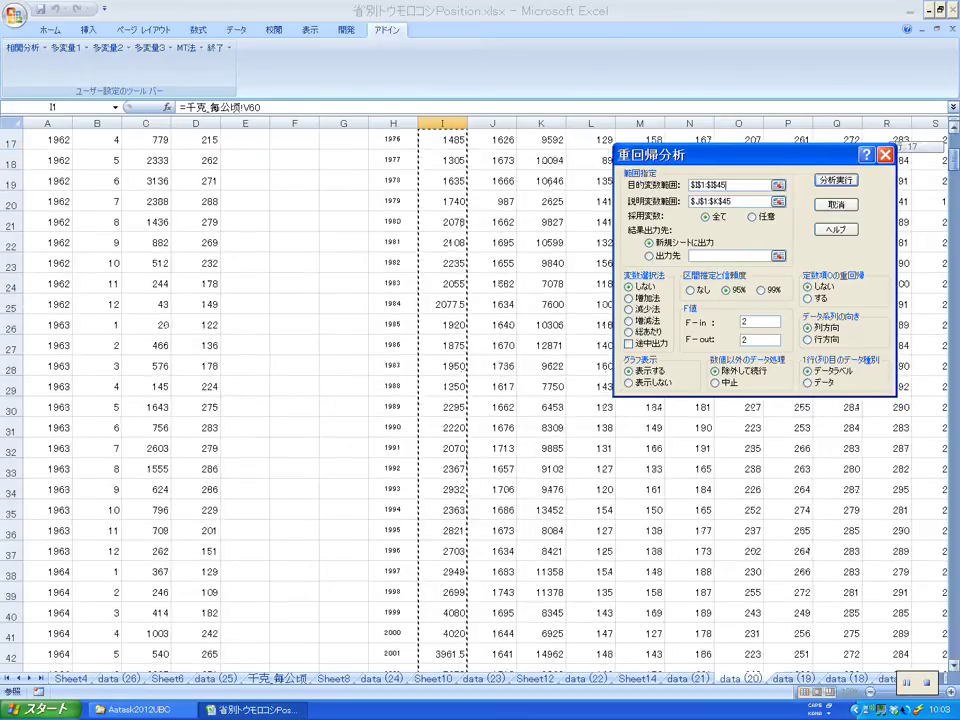
pyautogui.scroll(2, 360, 400)
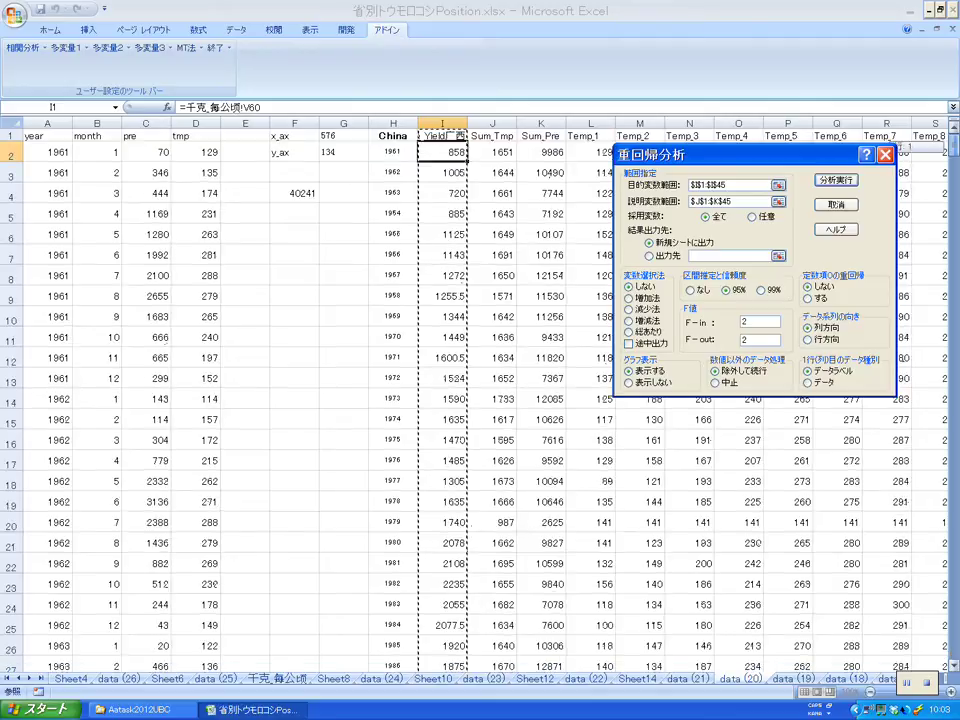
pyautogui.click(732, 201)
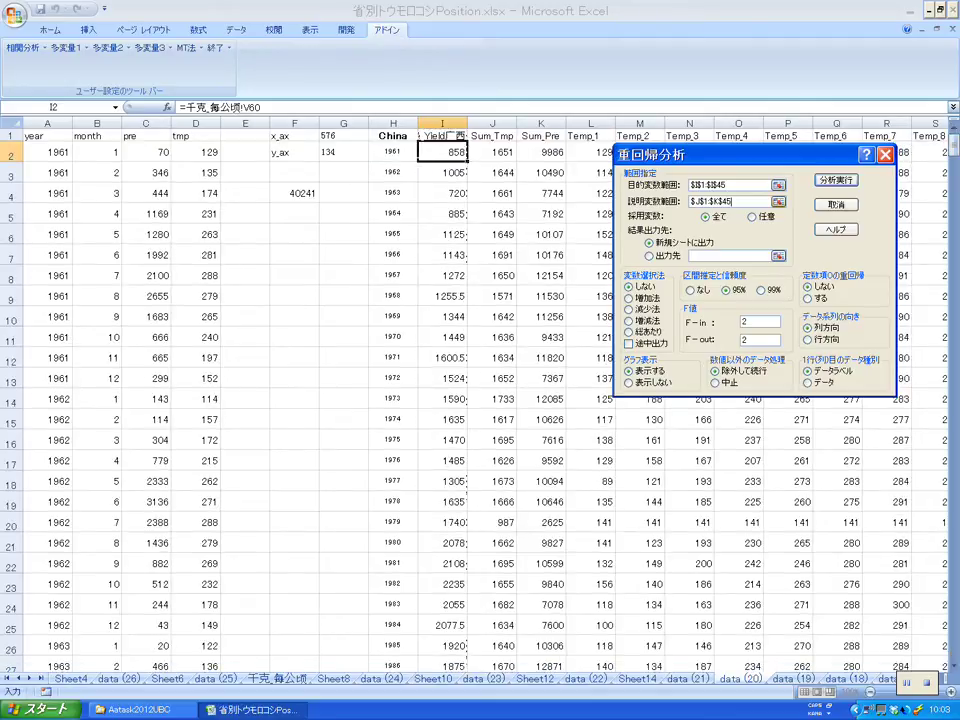
pyautogui.press('Return')
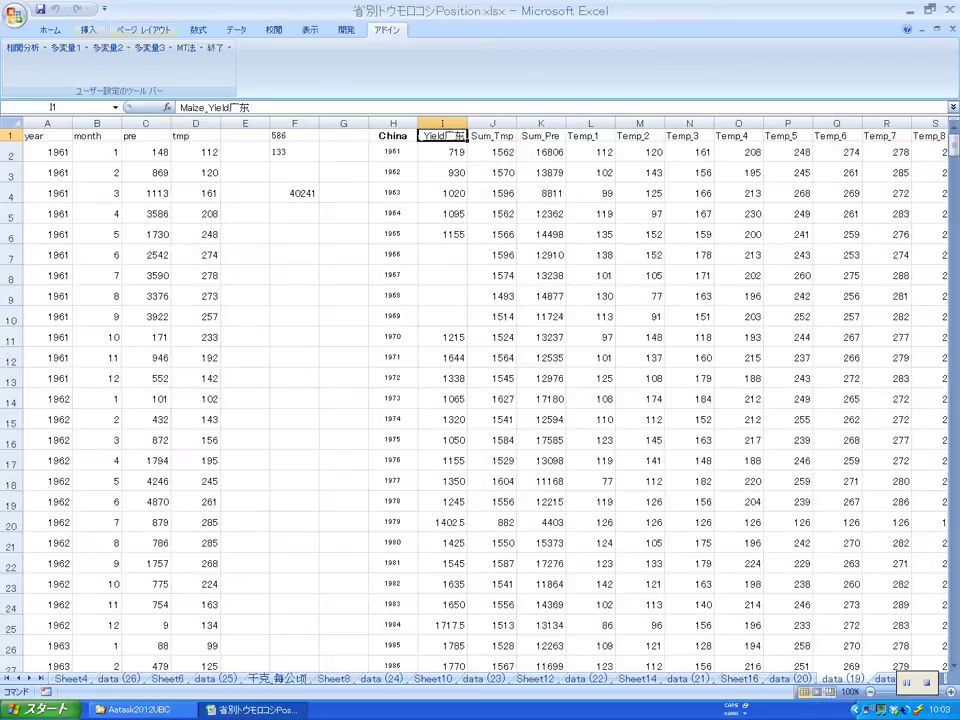
# Run the multiple regression on sheet data (19) for the 广东 maize yield, with objective range I1:I45 and explanatory range J1:K45.
pyautogui.click(68, 47)
pyautogui.click(93, 94)
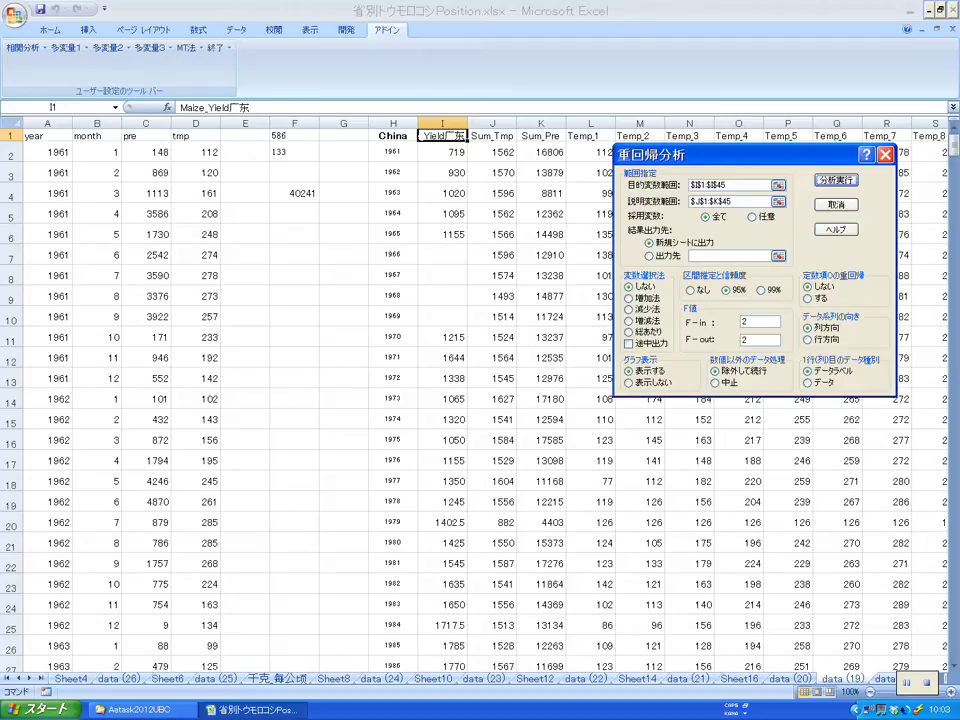
pyautogui.click(728, 185)
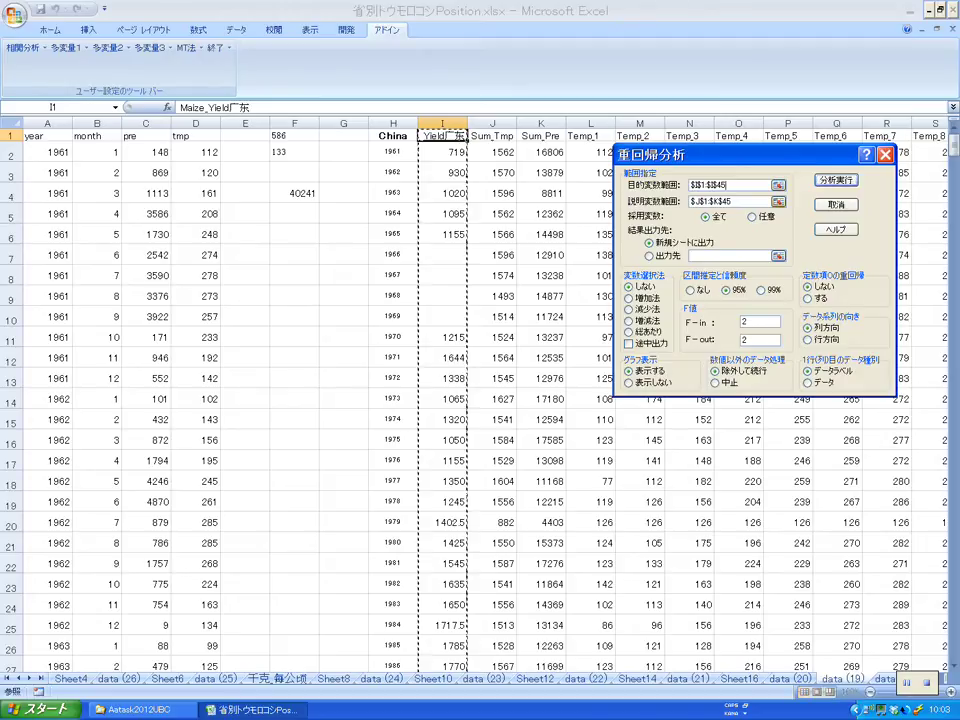
pyautogui.click(731, 201)
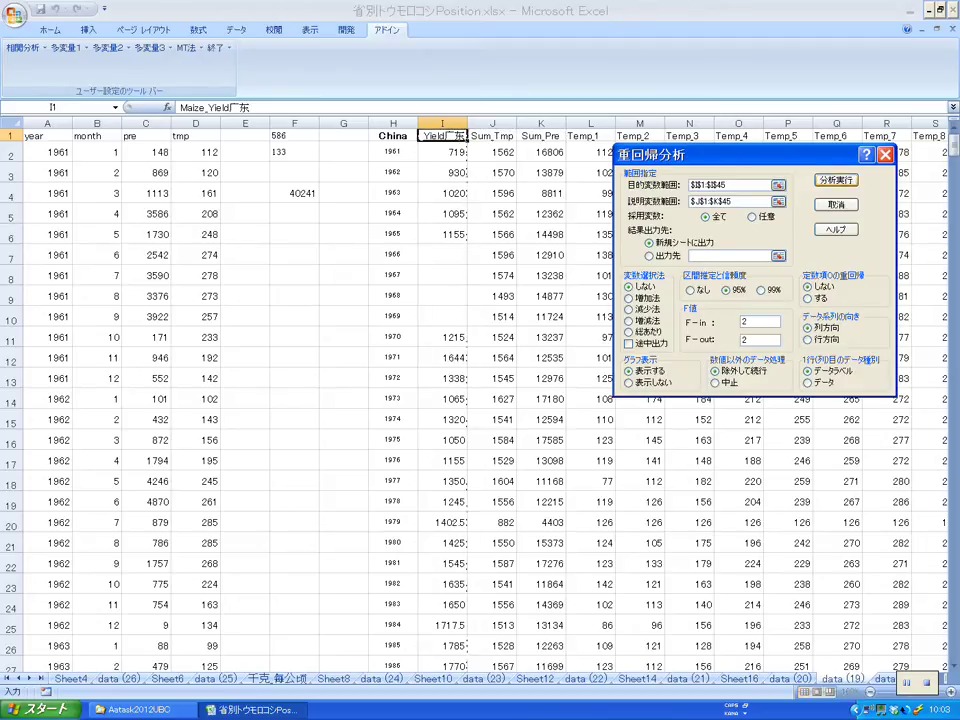
pyautogui.click(835, 180)
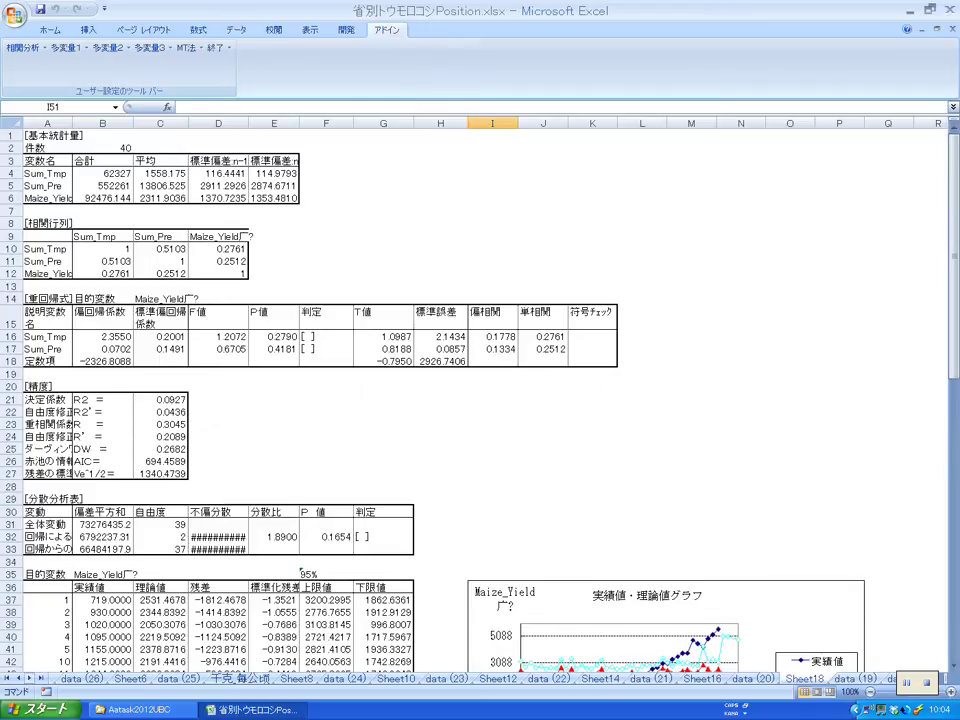
# Review the 广东 and 广西 regression result sheets alongside data (19) and data (20) to check which province each belongs to.
pyautogui.click(29, 678)
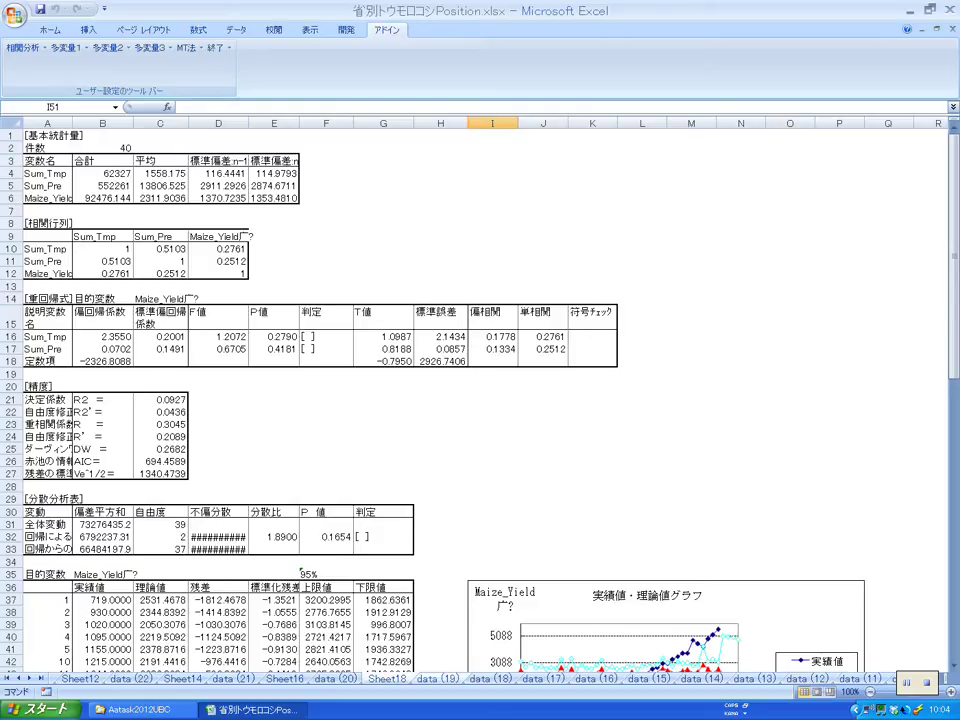
pyautogui.click(437, 679)
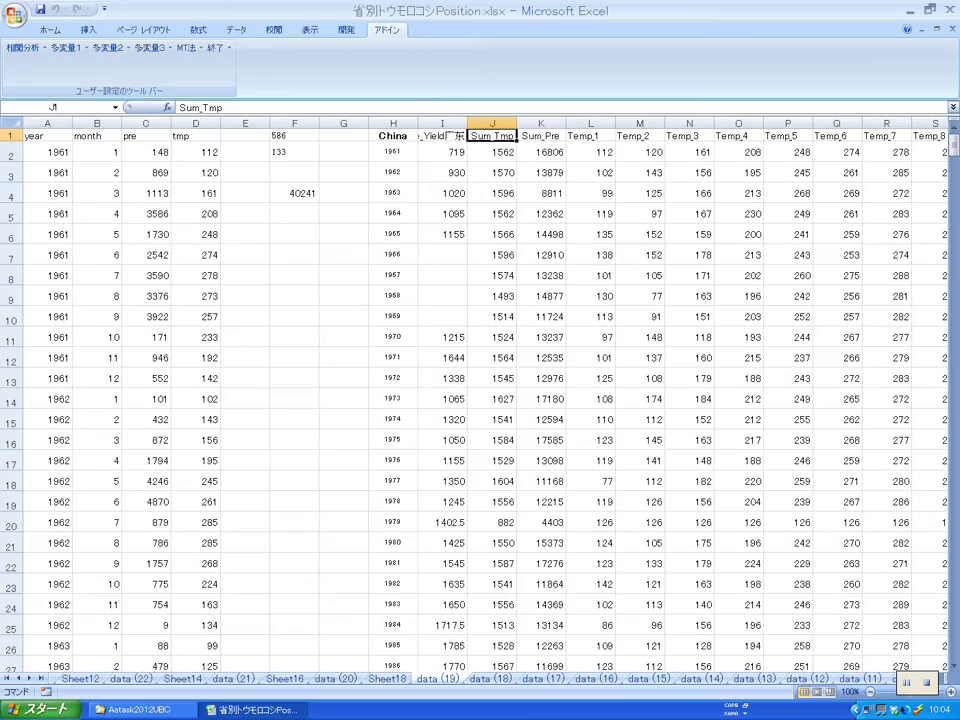
pyautogui.hotkey('ctrl', 'pageup')
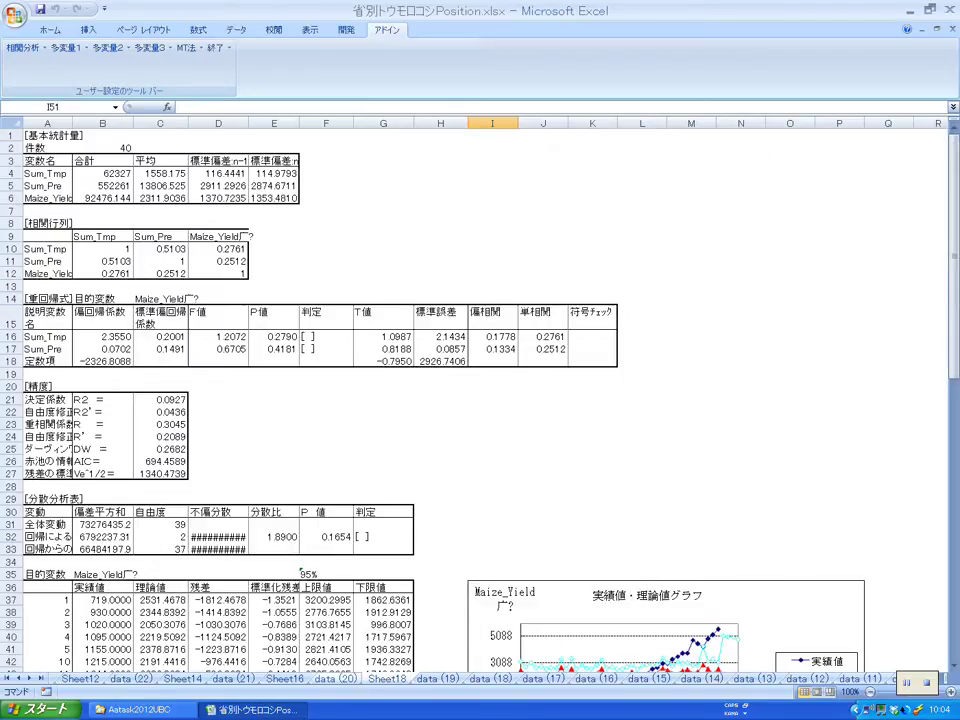
pyautogui.hotkey('ctrl', 'pageup')
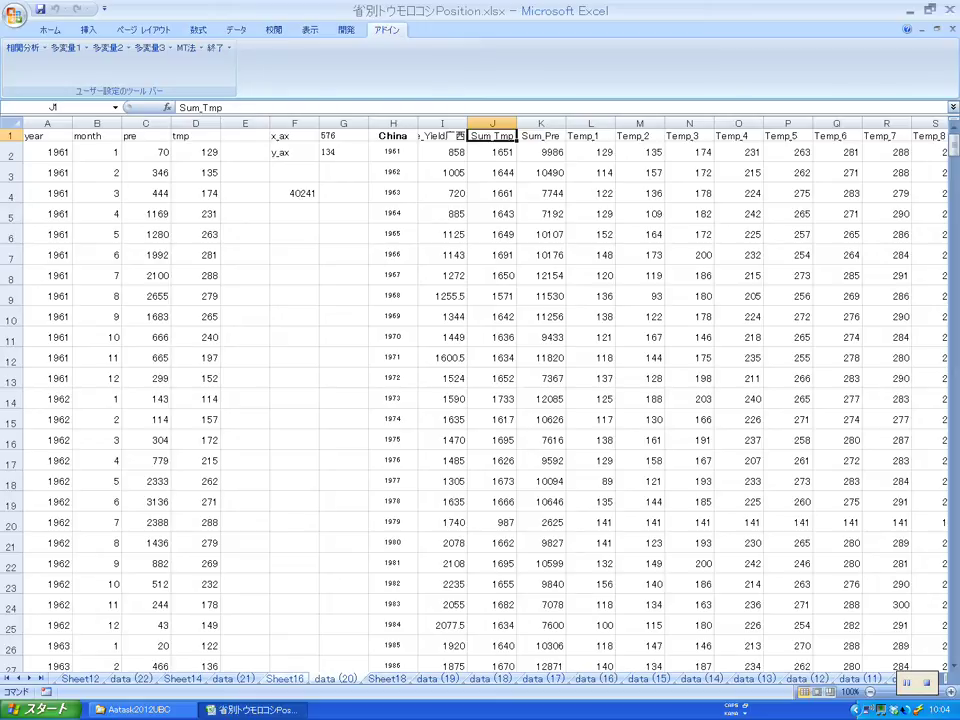
pyautogui.hotkey('ctrl', 'pageup')
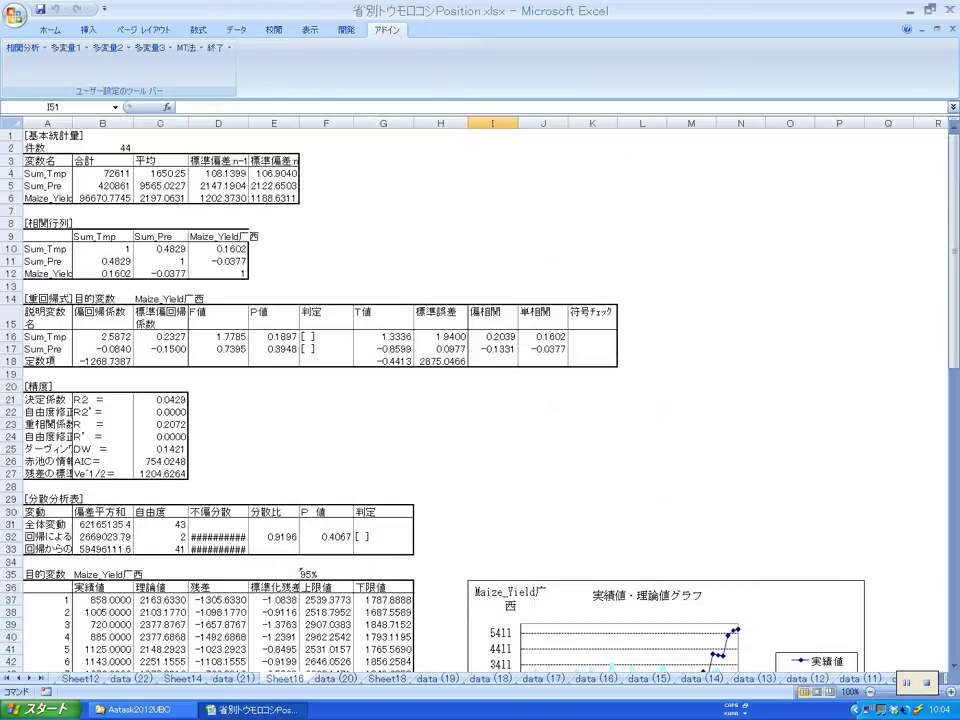
pyautogui.hotkey('ctrl', 'pagedown')
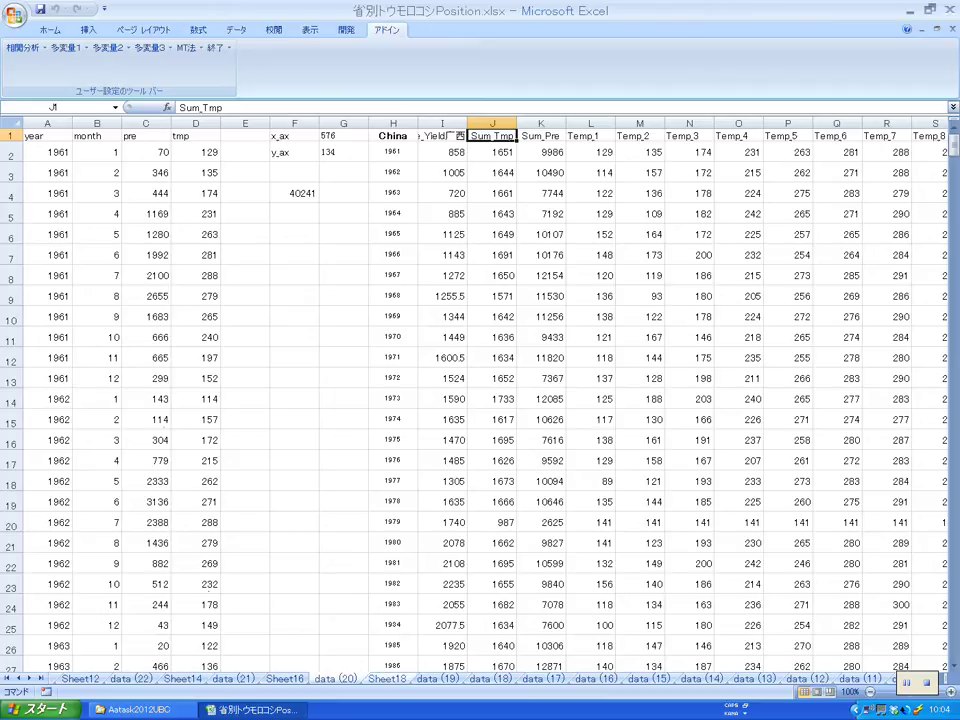
pyautogui.hotkey('ctrl', 'pagedown')
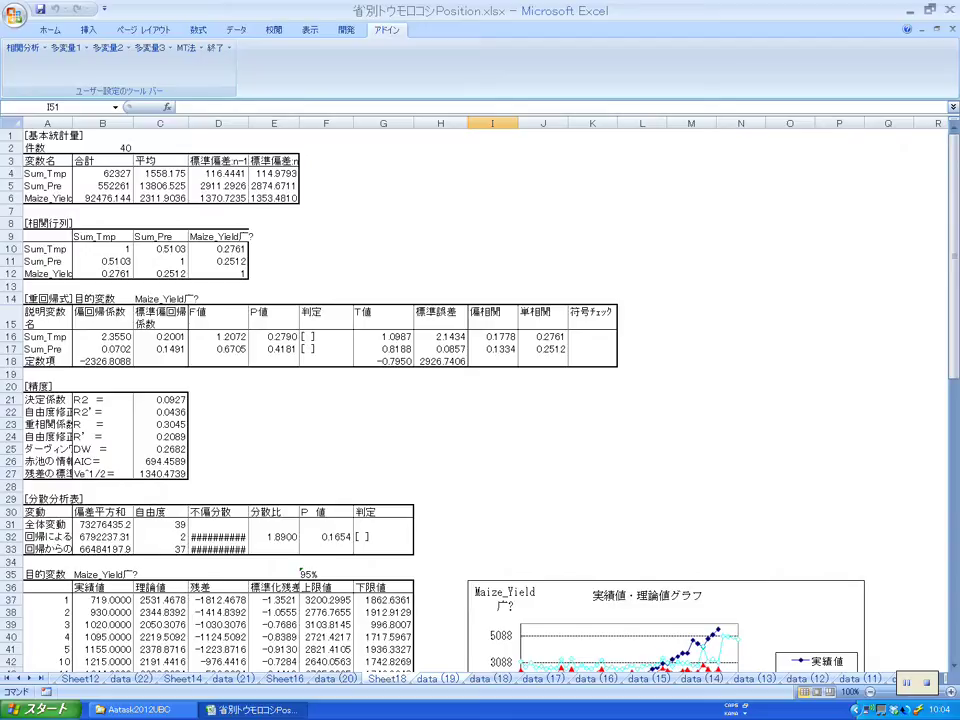
pyautogui.hotkey('ctrl', 'pagedown')
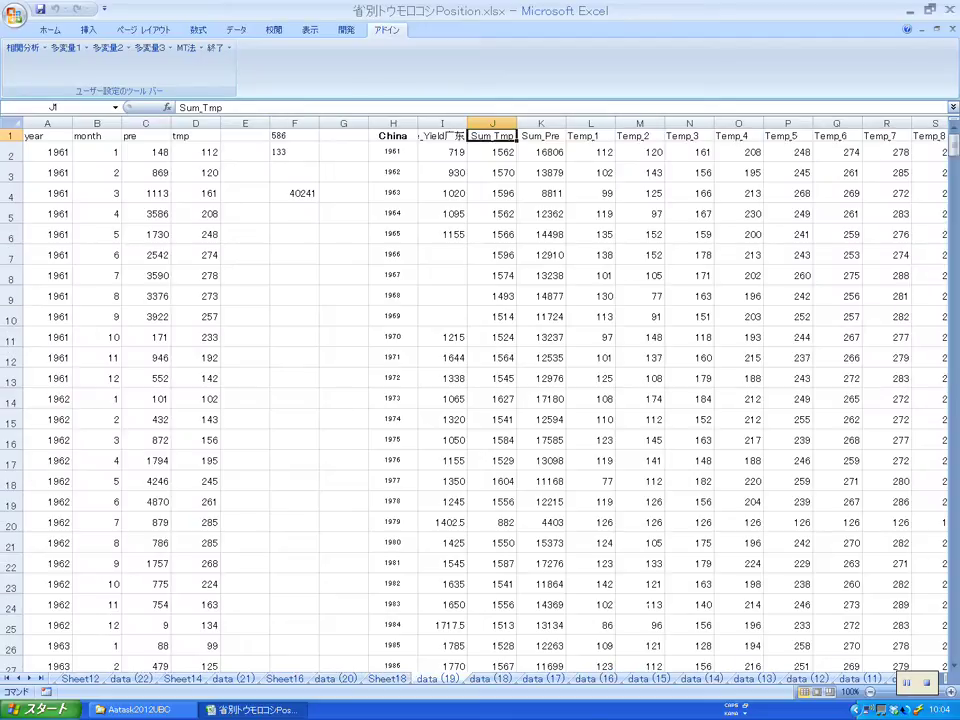
# Run the multiple regression on sheet data (18) for the 湖南 maize yield, with objective range I1:I45 and explanatory range J1:K45.
pyautogui.hotkey('ctrl', 'pagedown')
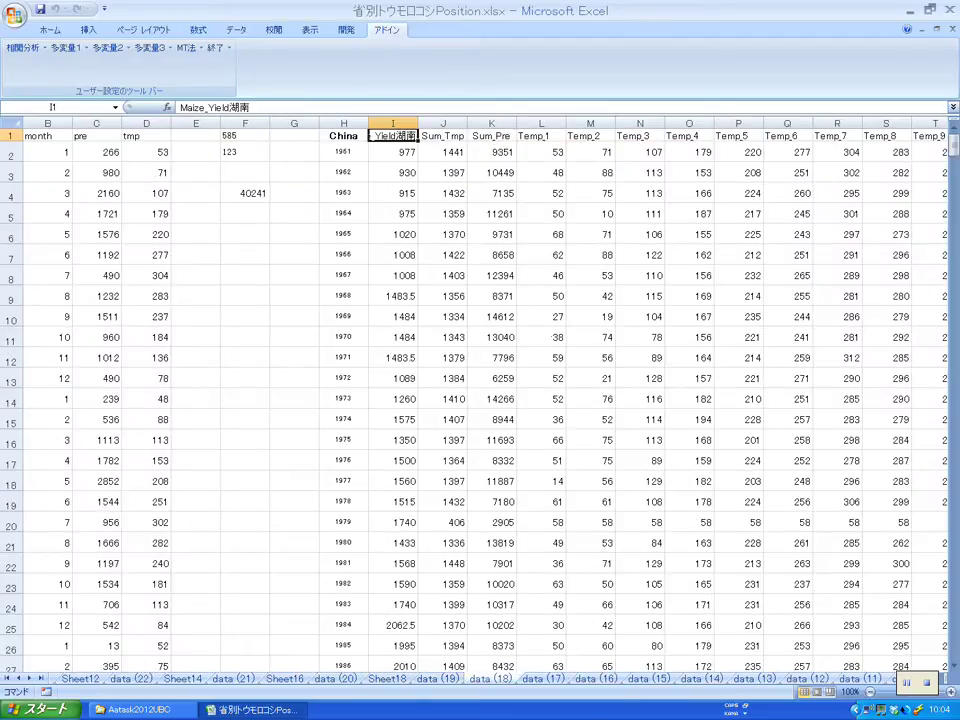
pyautogui.click(70, 47)
pyautogui.click(95, 94)
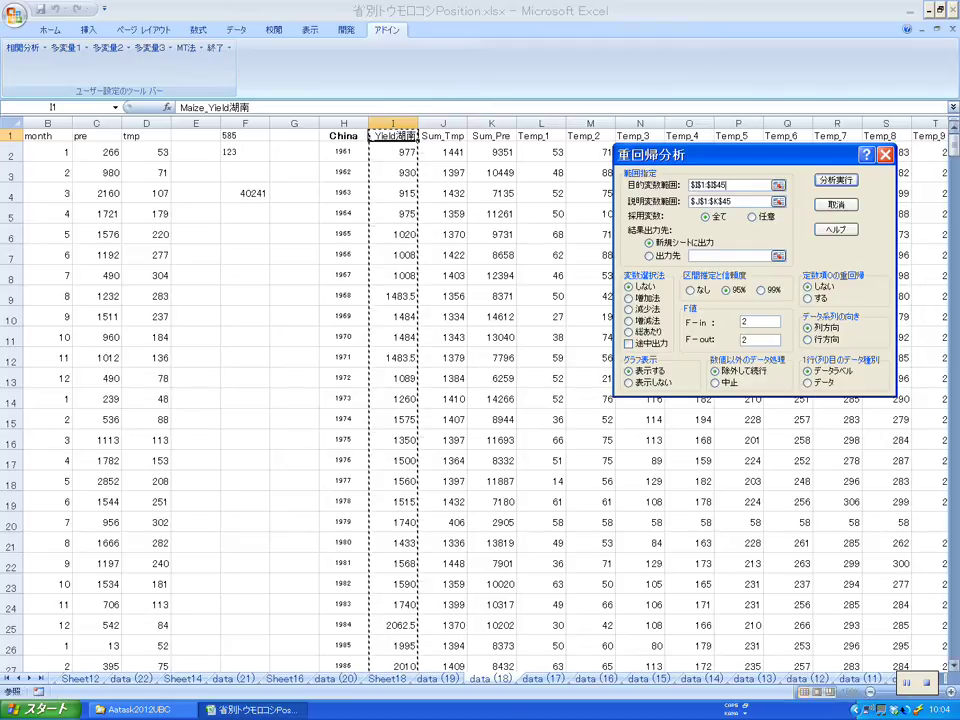
pyautogui.scroll(-5, 300, 400)
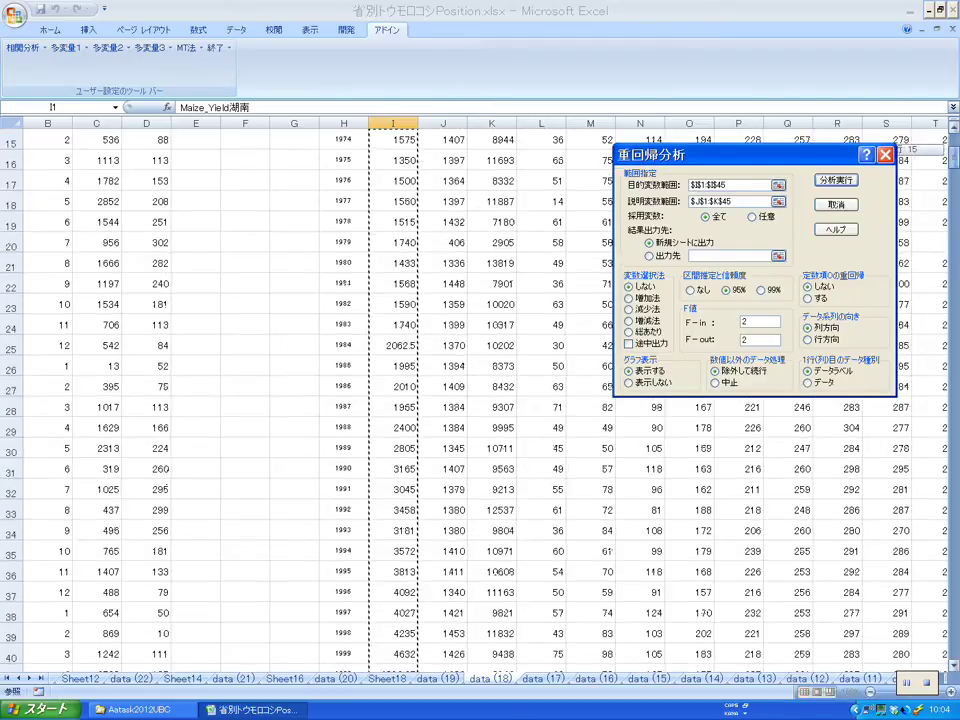
pyautogui.moveTo(953, 157)
pyautogui.mouseDown()
pyautogui.moveTo(953, 167)
pyautogui.moveTo(953, 146)
pyautogui.mouseUp()
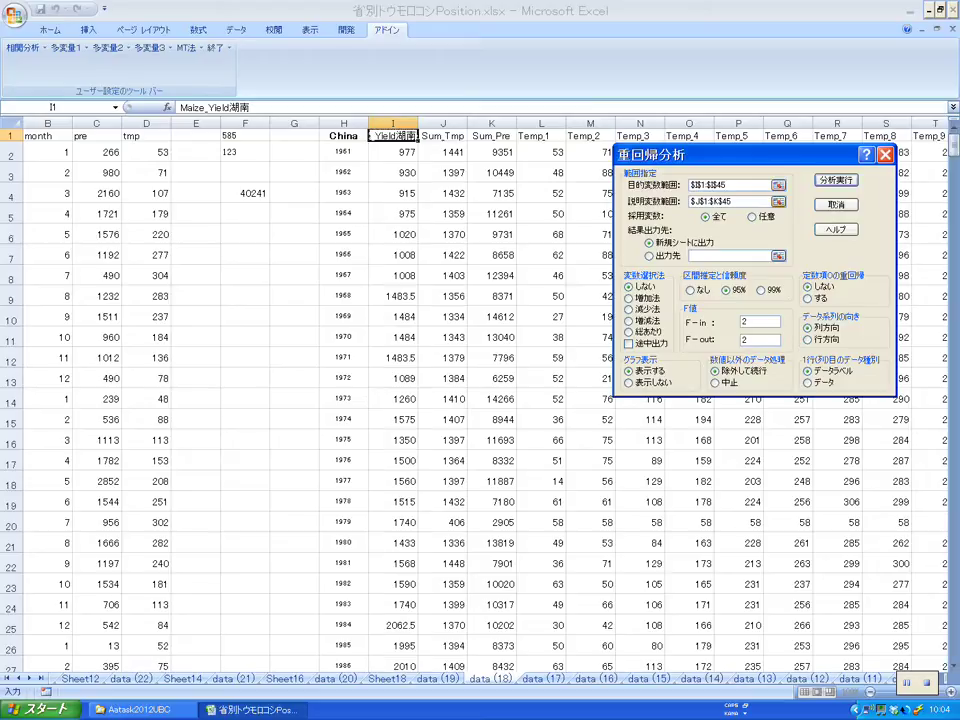
pyautogui.click(836, 180)
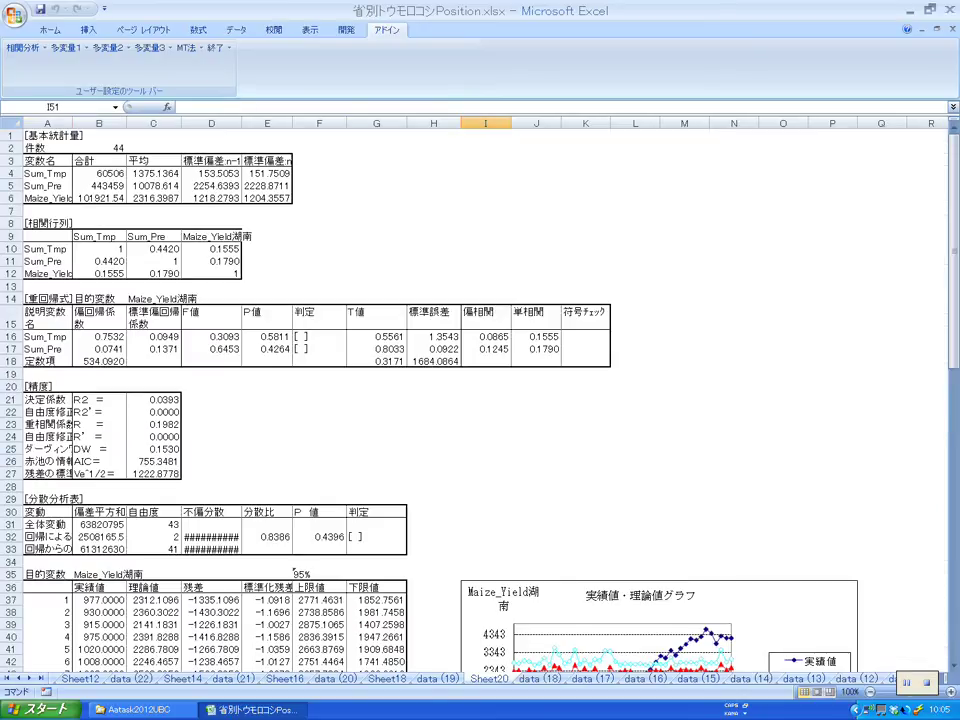
pyautogui.moveTo(953, 300)
pyautogui.mouseDown()
pyautogui.moveTo(953, 318)
pyautogui.moveTo(953, 300)
pyautogui.mouseUp()
# Run the multiple regression on sheet data (17) for the 湖北 maize yield, with objective range I1:I45 and explanatory range J1:K45.
pyautogui.hotkey('ctrl', 'pagedown')
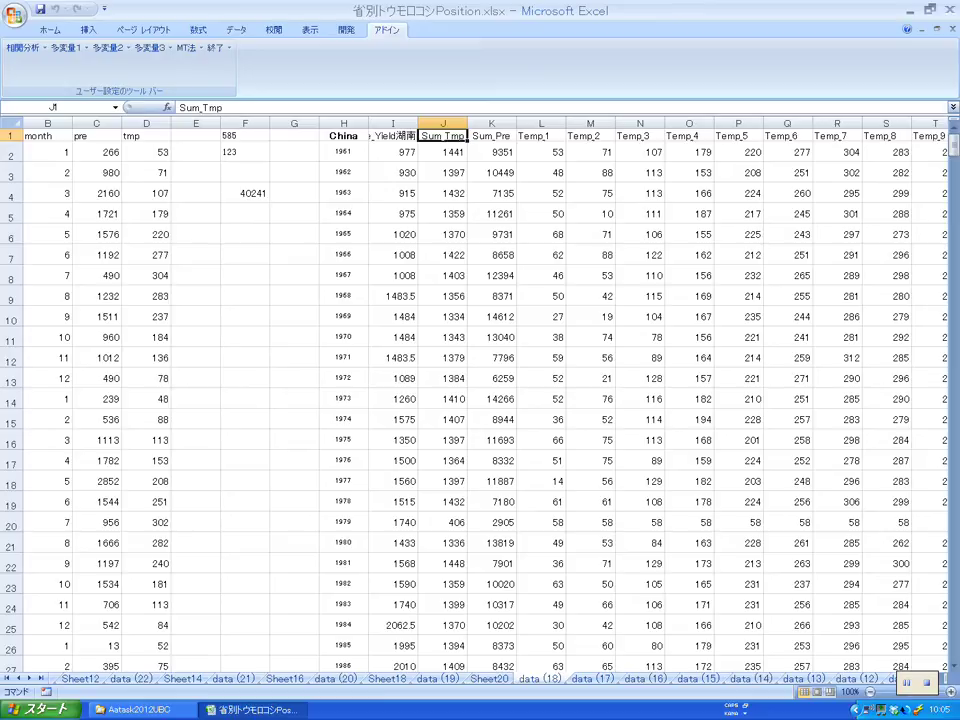
pyautogui.hotkey('ctrl', 'pagedown')
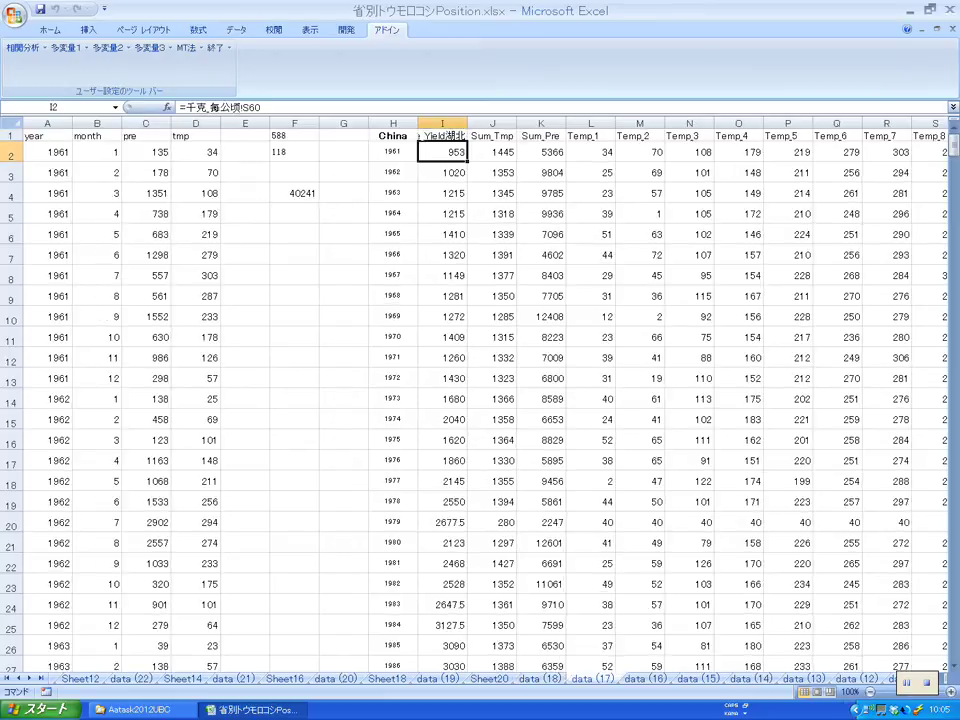
pyautogui.click(67, 47)
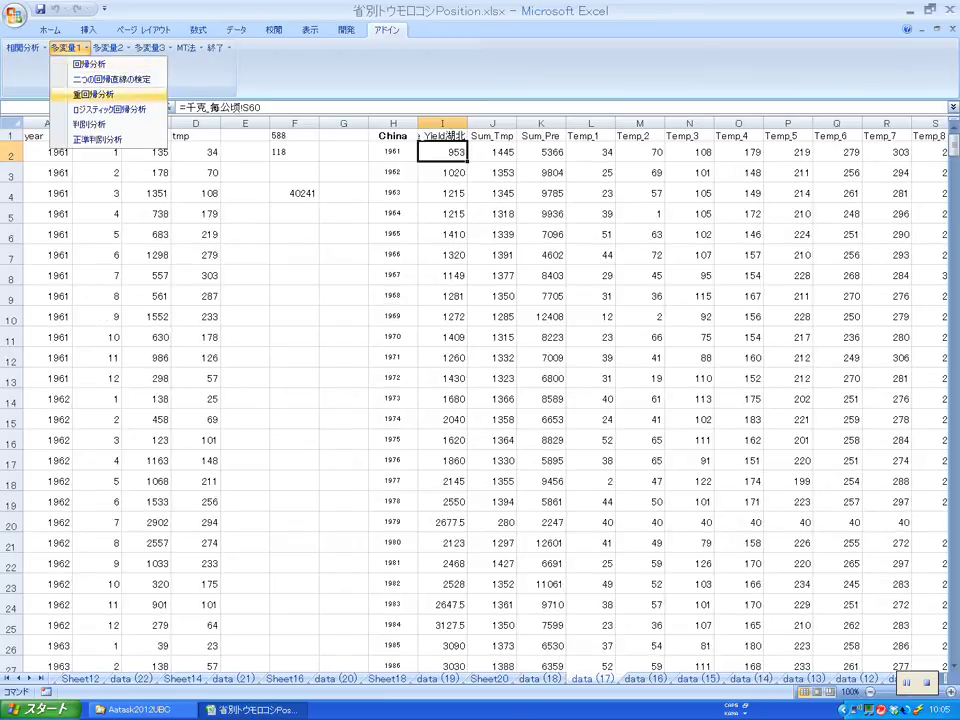
pyautogui.click(86, 94)
pyautogui.click(727, 185)
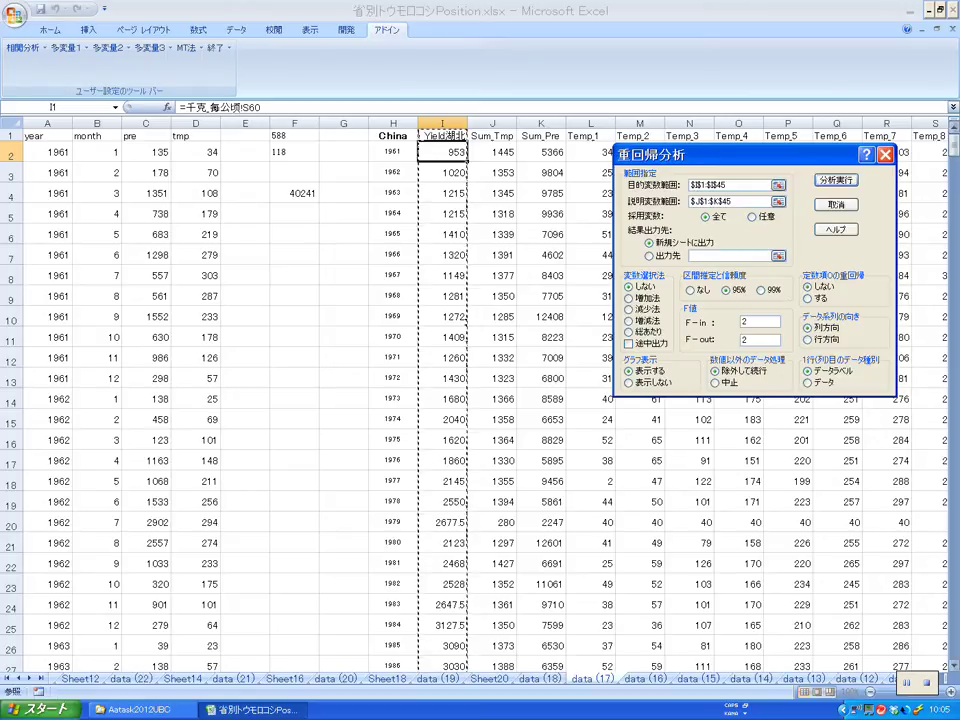
pyautogui.moveTo(954, 145); pyautogui.dragTo(954, 165)
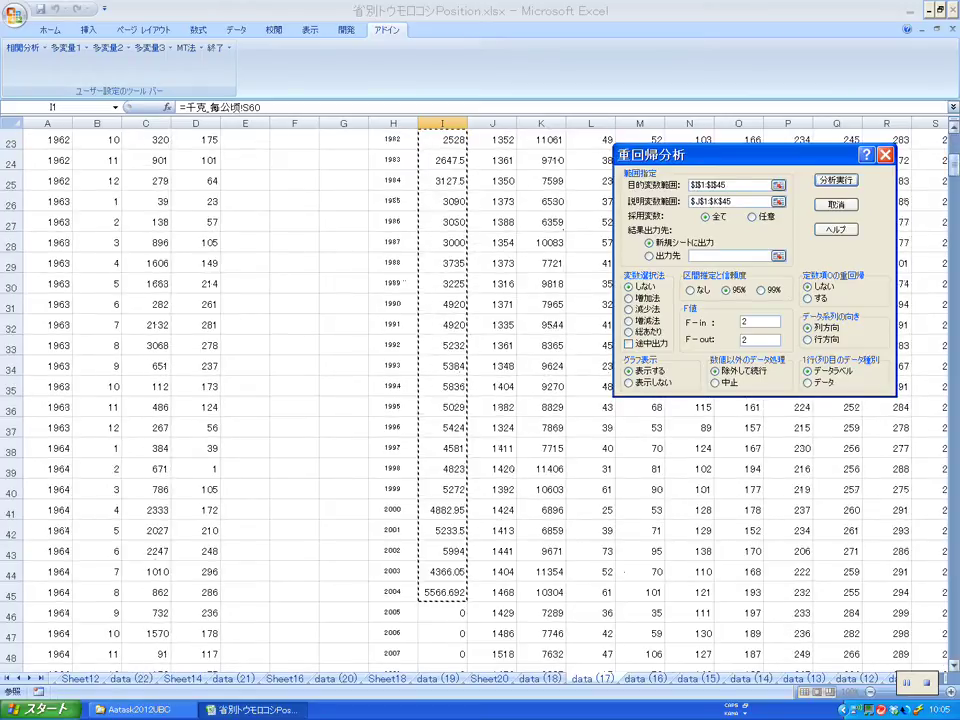
pyautogui.click(756, 201)
pyautogui.click(442, 152)
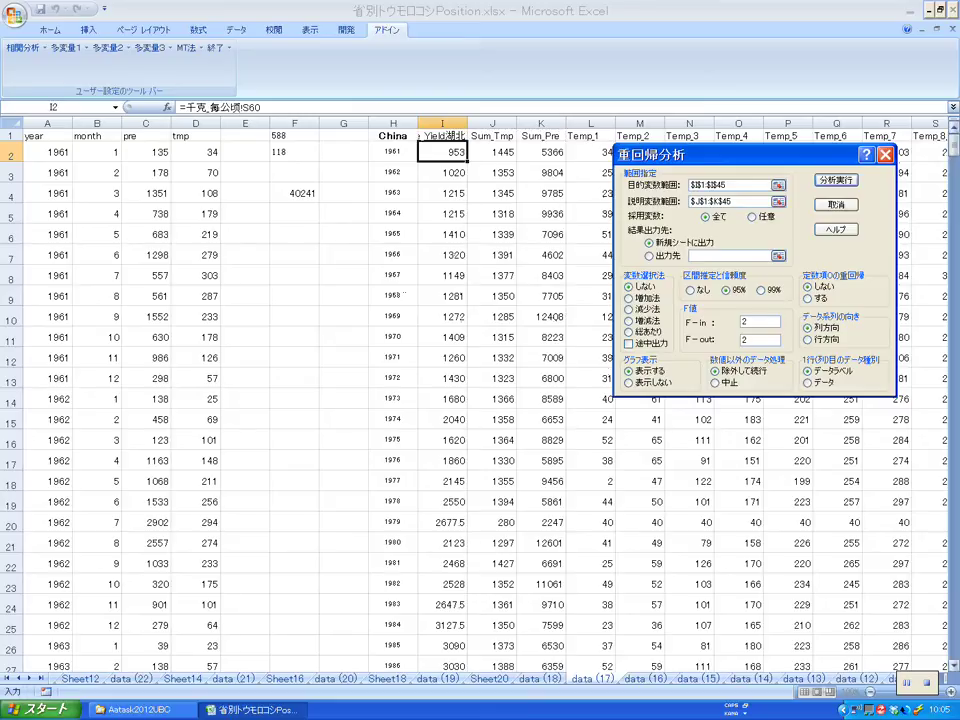
pyautogui.moveTo(953, 145); pyautogui.dragTo(953, 158)
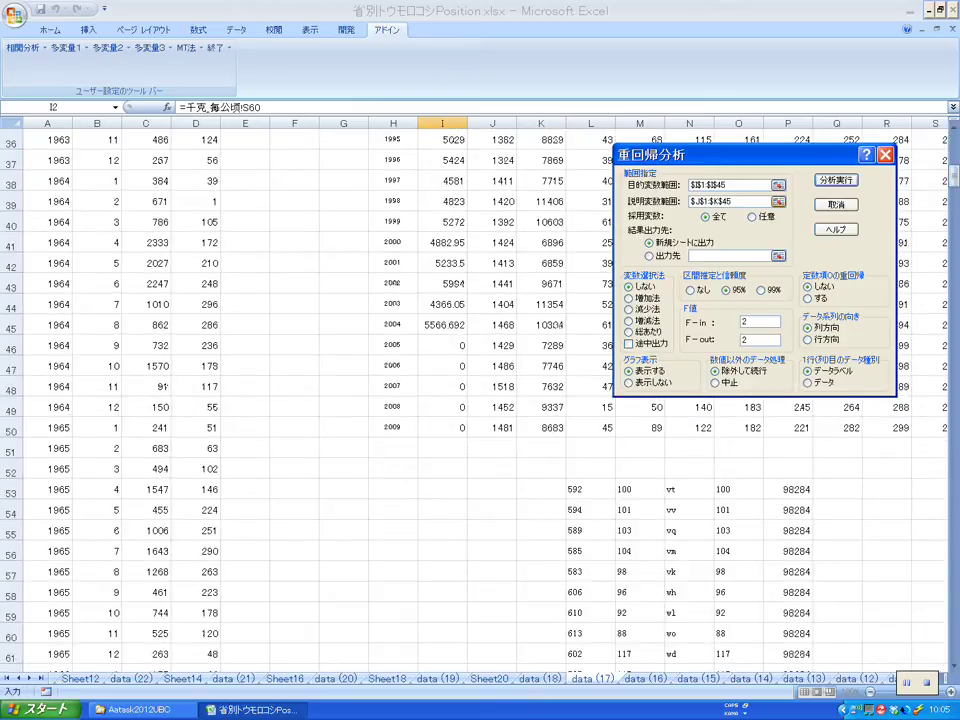
pyautogui.press('Return')
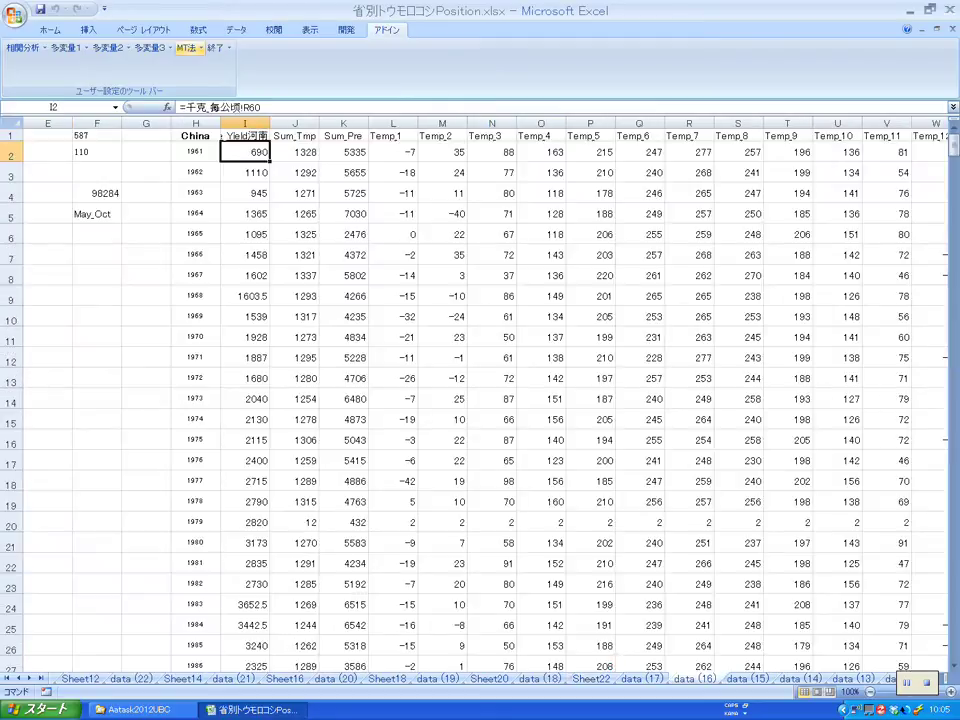
# Run the multiple regression on sheet data (16) for the 河南 maize yield, with objective range I1:I45 and explanatory range J1:K45.
pyautogui.click(68, 47)
pyautogui.click(93, 94)
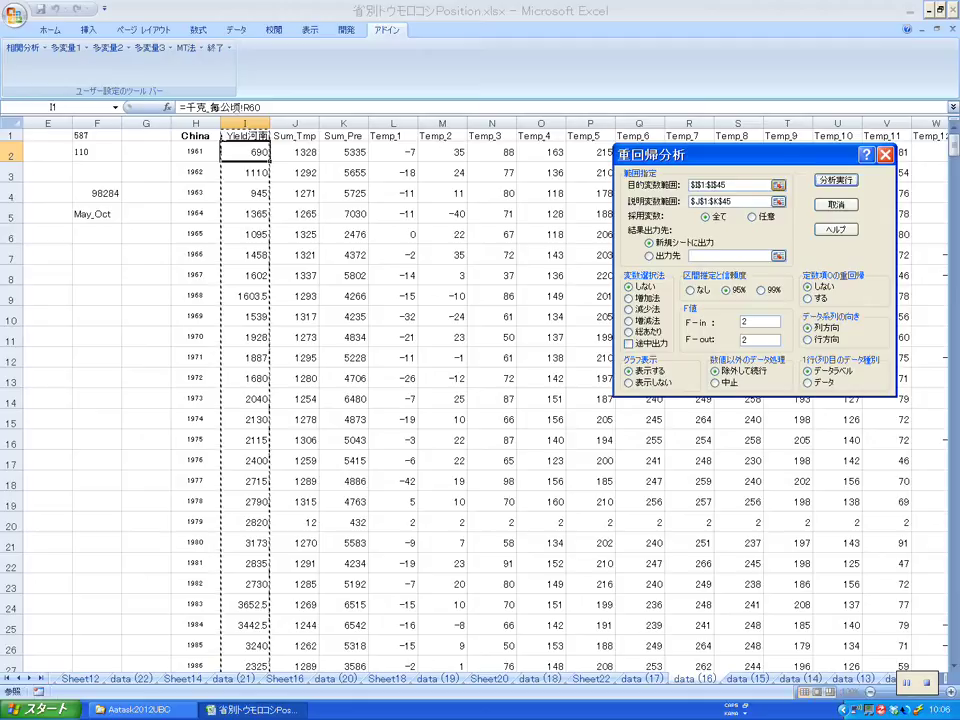
pyautogui.click(836, 180)
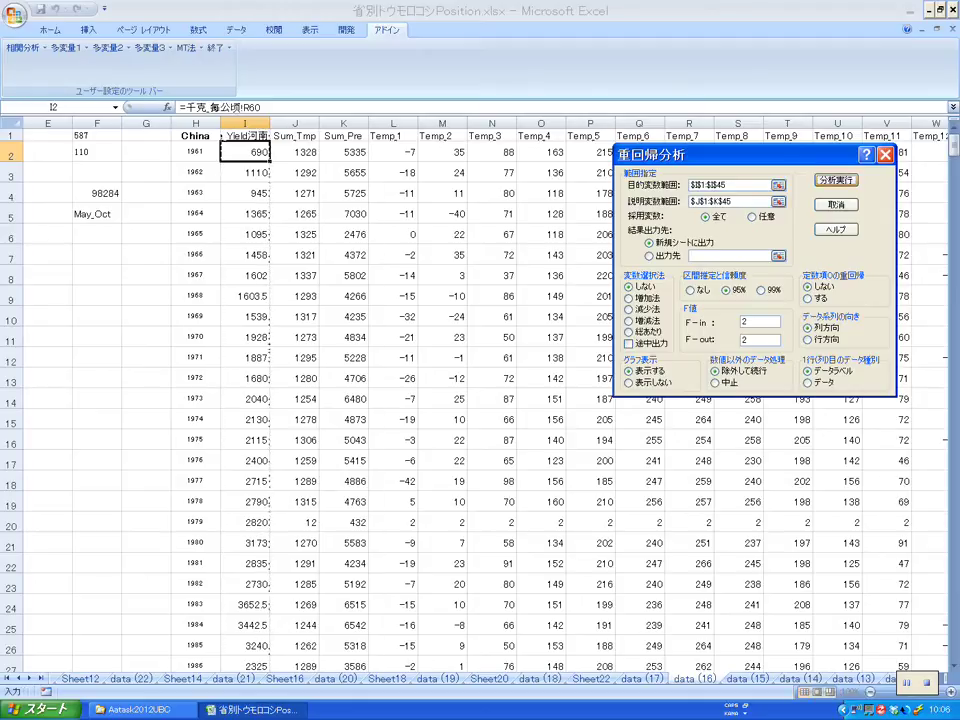
# Execute the prepared 河南 regression and run the multiple regression on data (15) for 山东 maize yield, with objective range I1:I45 and explanatory range J1:K45.
pyautogui.press('Return')
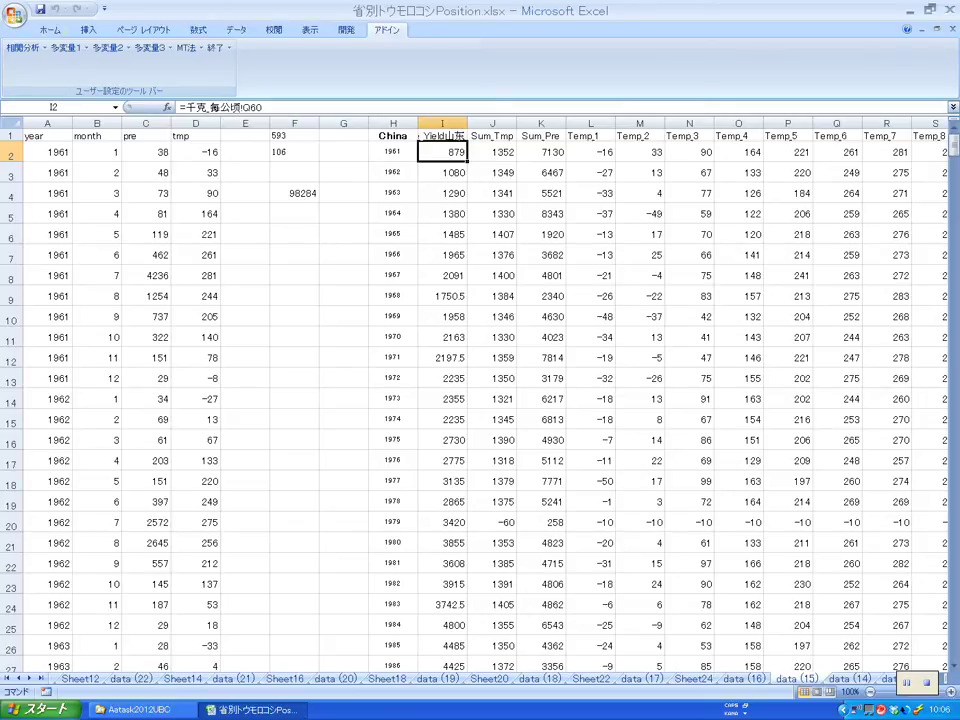
pyautogui.click(66, 47)
pyautogui.click(94, 94)
pyautogui.click(727, 185)
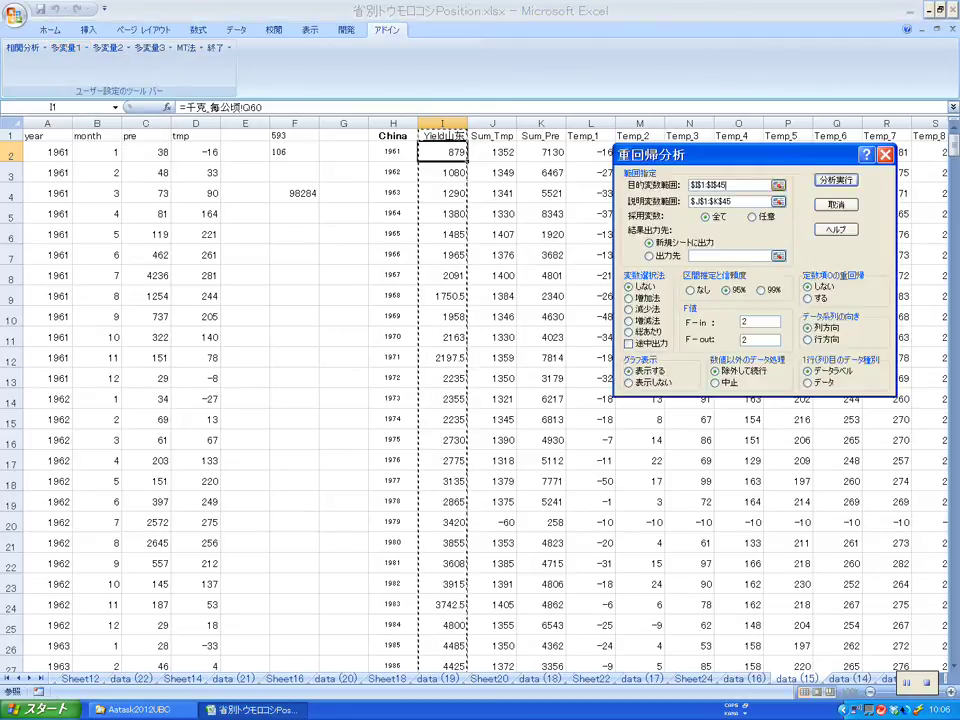
pyautogui.click(732, 201)
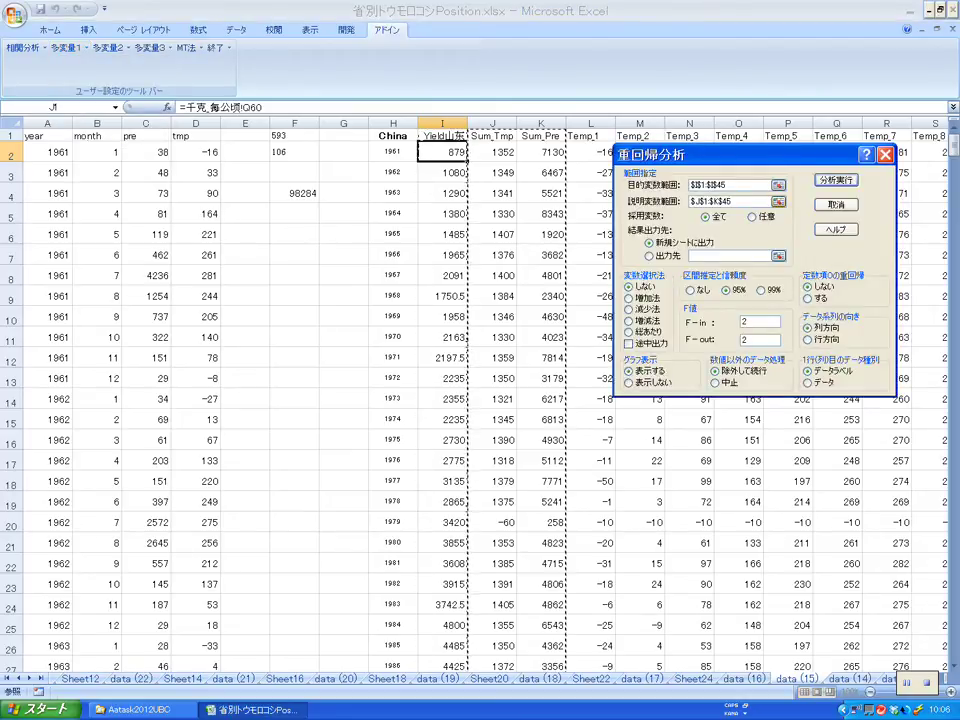
pyautogui.press('Return')
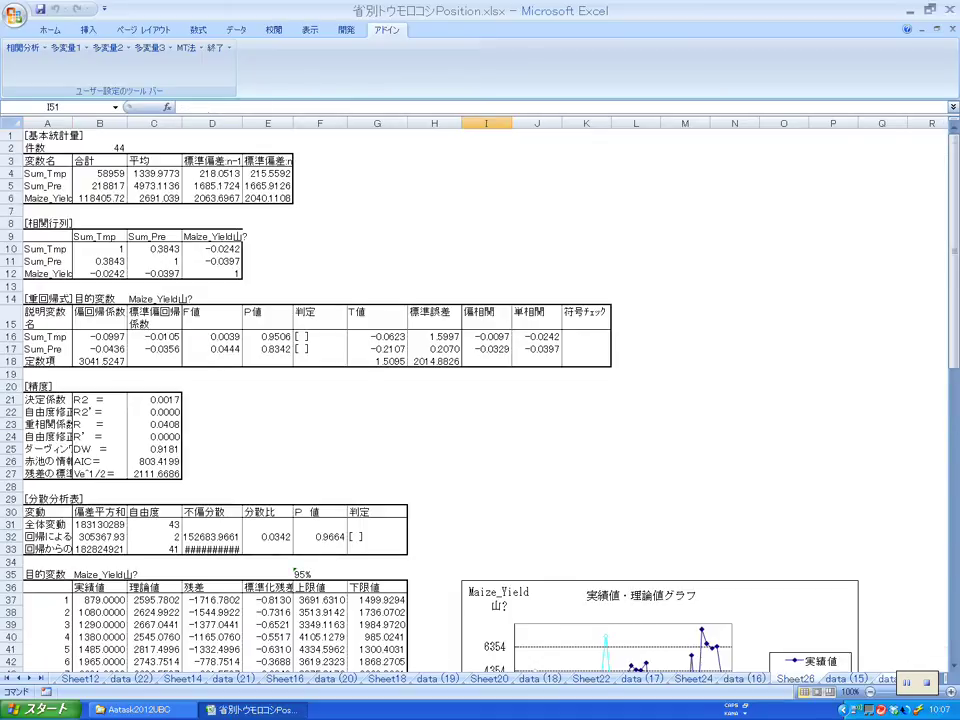
# Run the multiple regression on sheet data (14) for the 江西 maize yield, with objective range I1:I45 and explanatory range J1:K45.
pyautogui.hotkey('ctrl', 'pagedown')
pyautogui.hotkey('ctrl', 'pagedown')
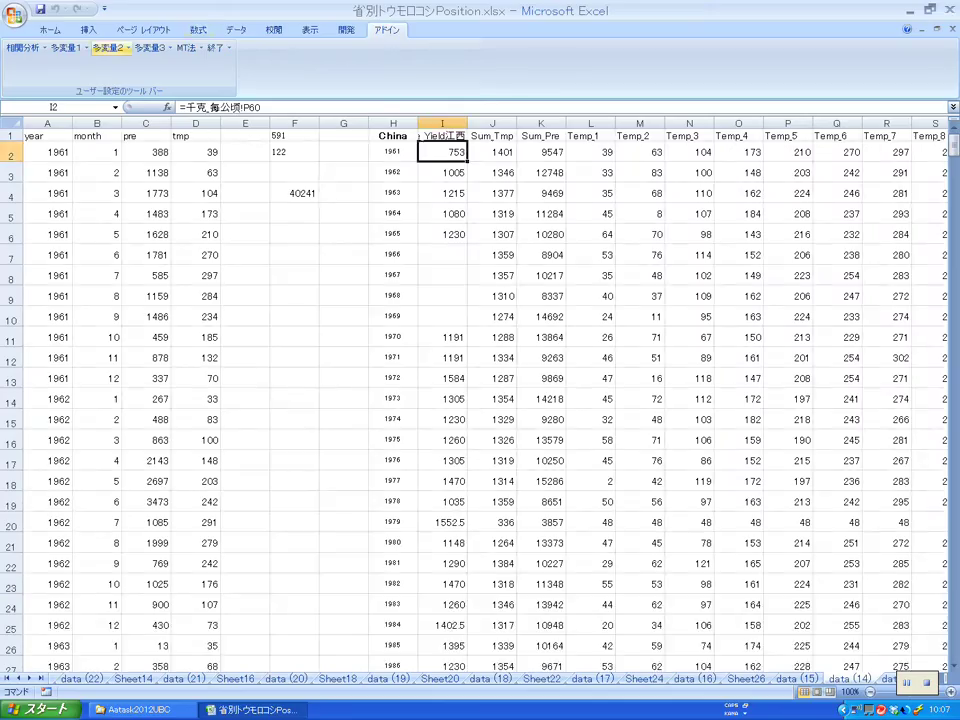
pyautogui.click(70, 47)
pyautogui.click(82, 72)
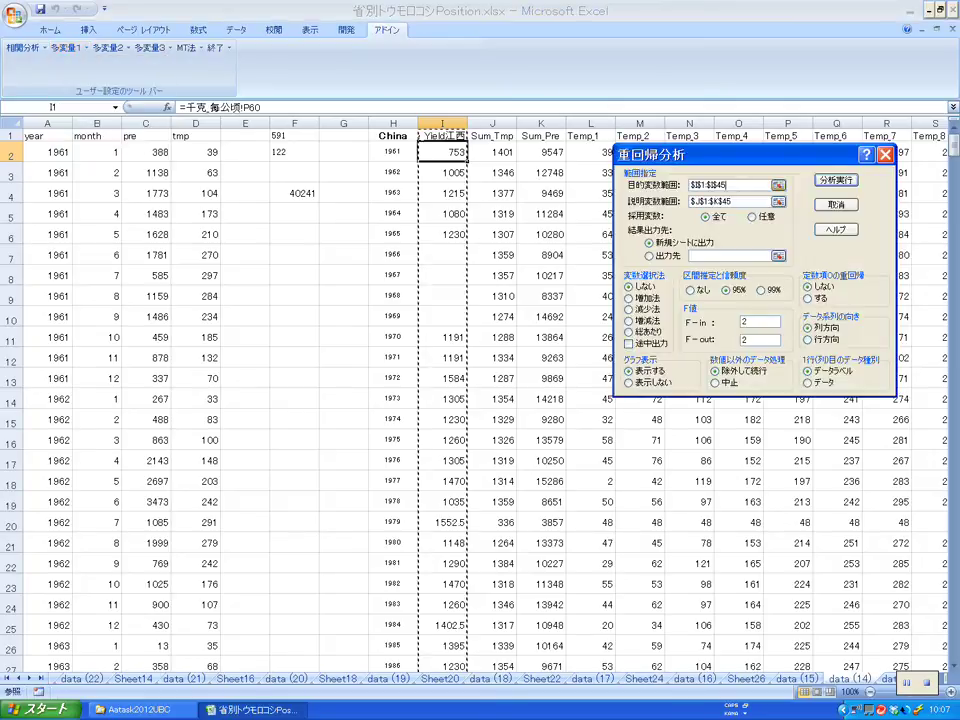
pyautogui.click(729, 201)
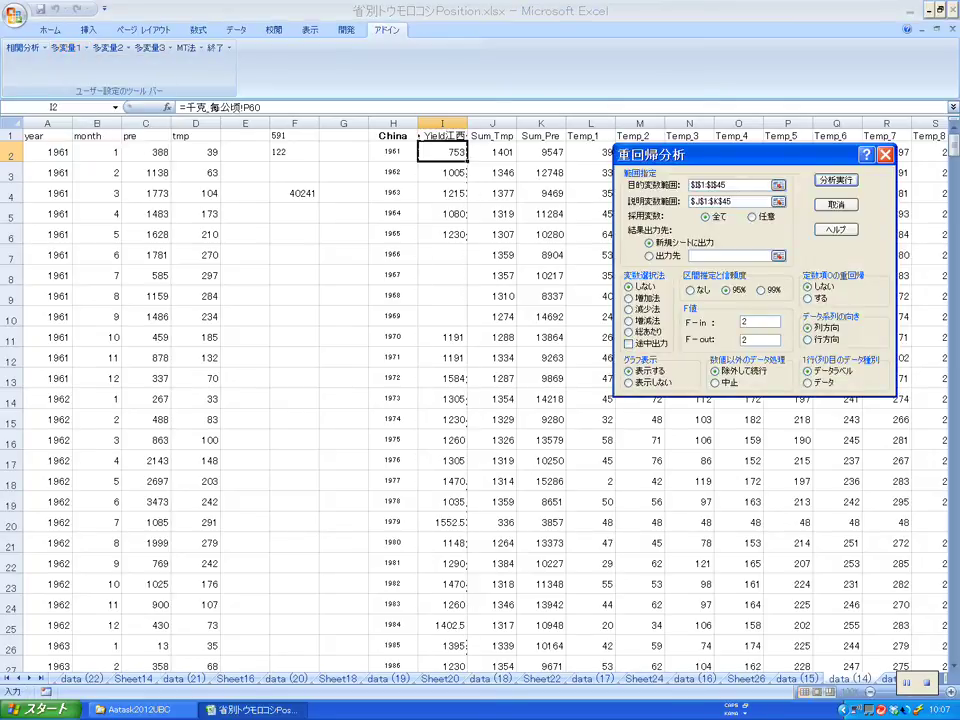
pyautogui.press('Return')
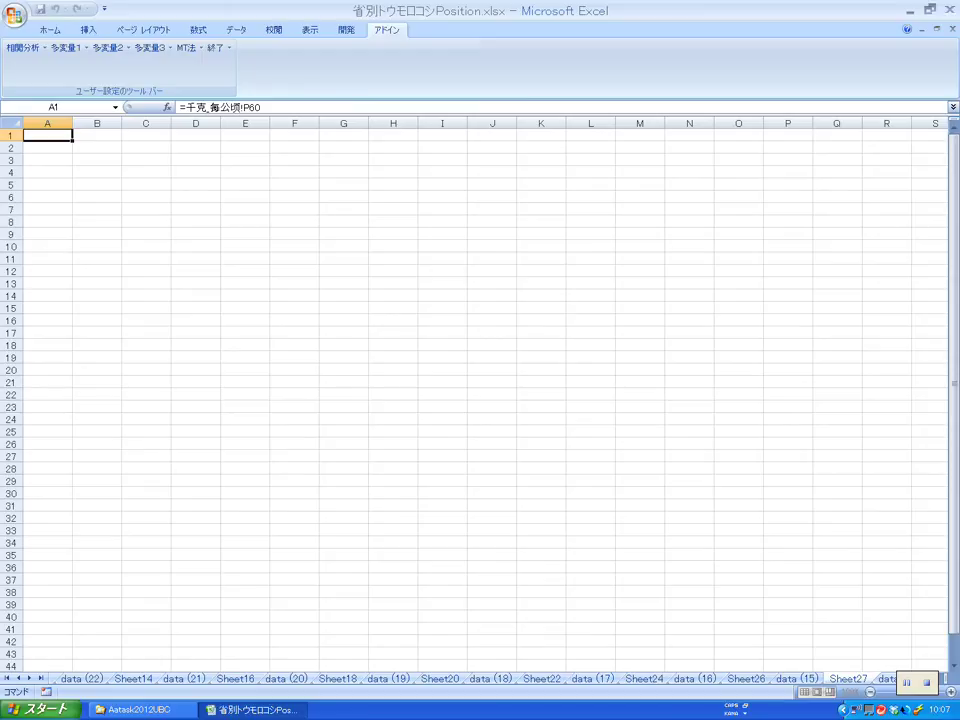
# Run the multiple regression on sheet data (13) for the 福建 maize yield, with objective range I1:I45 and explanatory range J1:K45.
pyautogui.hotkey('ctrl', 'pagedown')
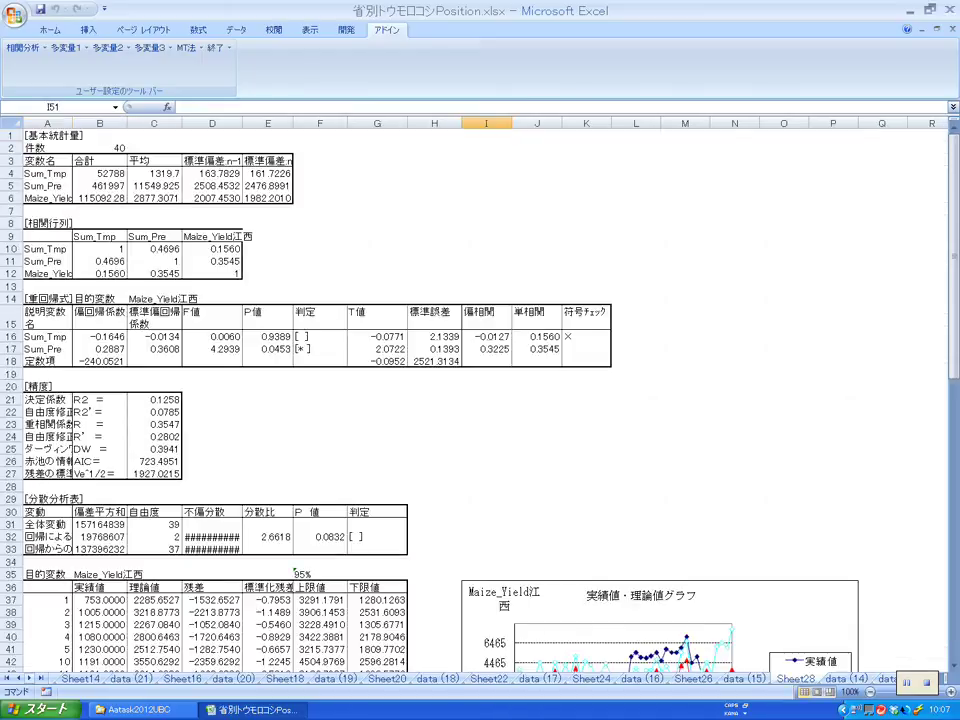
pyautogui.click(29, 678)
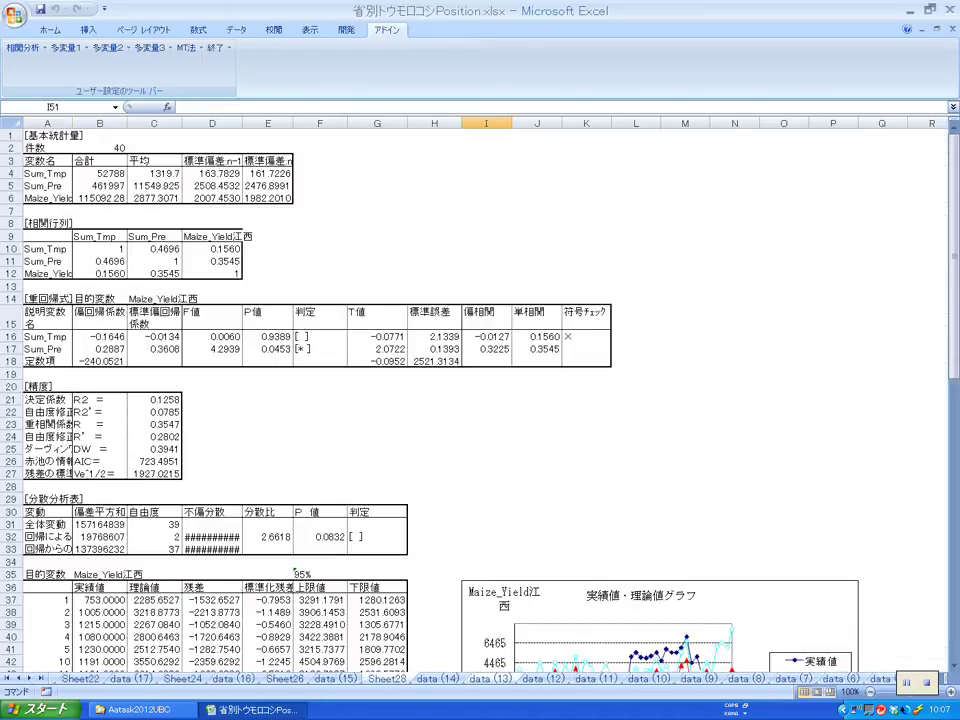
pyautogui.hotkey('ctrl', 'pagedown')
pyautogui.hotkey('ctrl', 'pagedown')
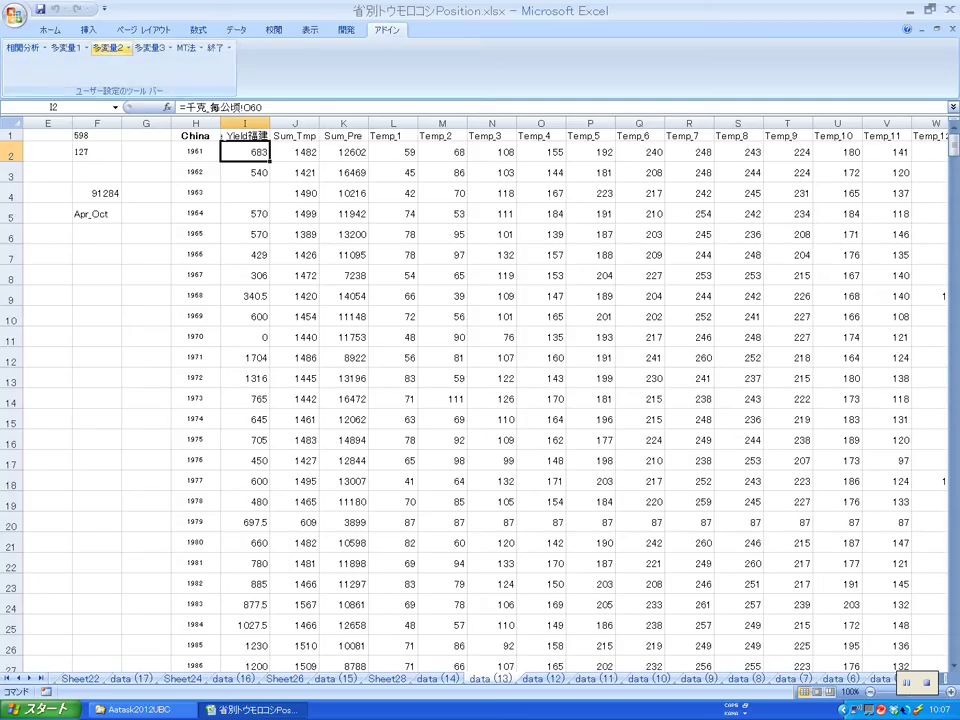
pyautogui.click(108, 47)
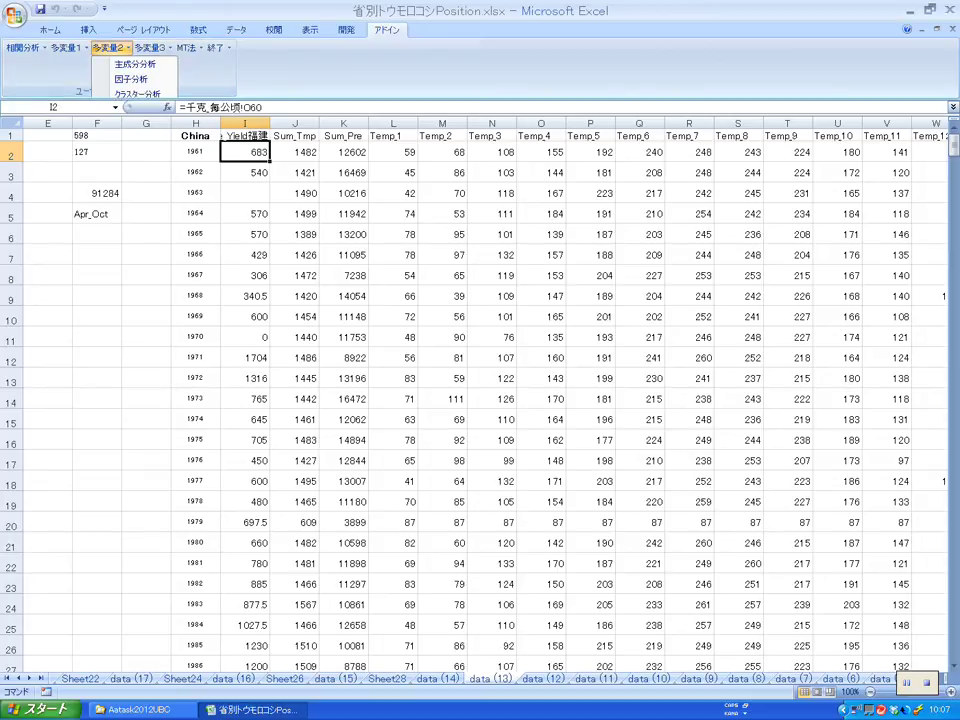
pyautogui.moveTo(70, 47)
pyautogui.click(95, 90)
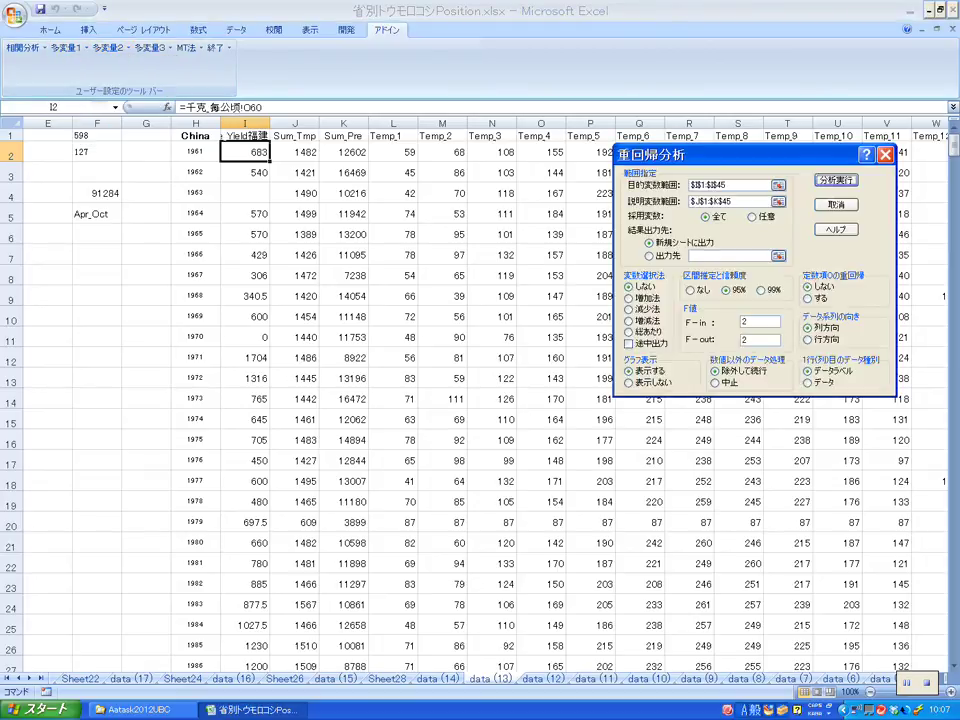
pyautogui.click(728, 185)
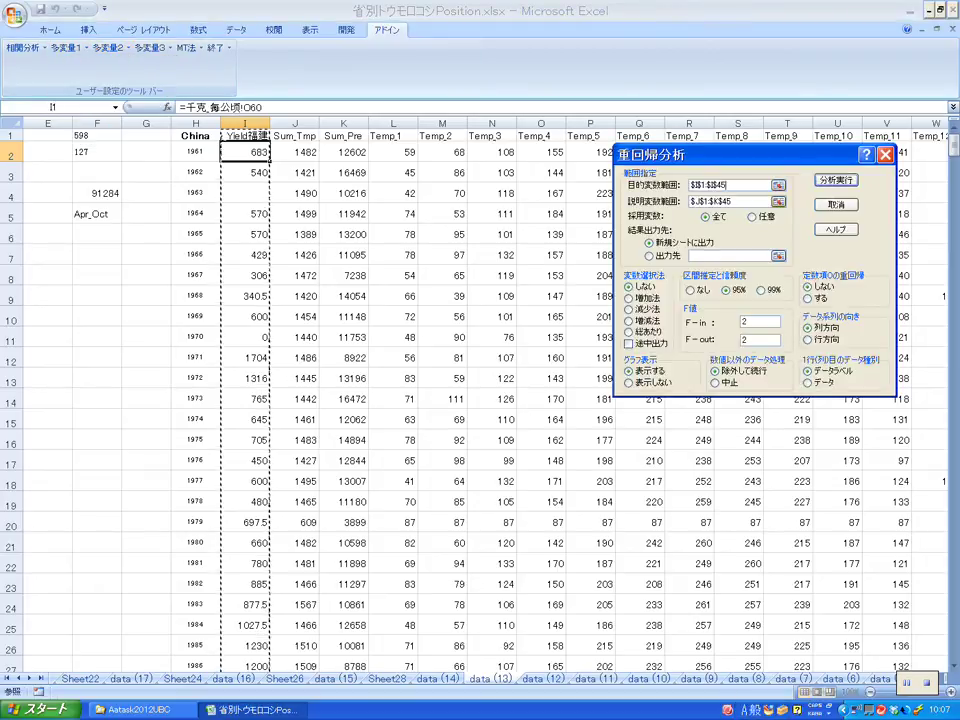
pyautogui.click(836, 180)
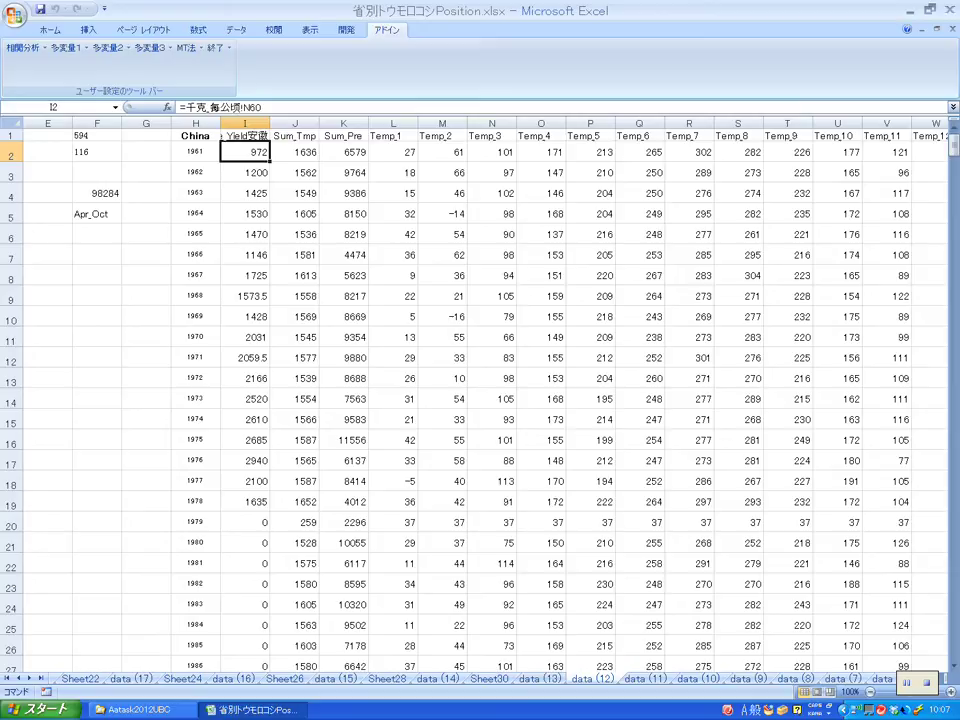
# Run the multiple regression on sheet data (12) for the 安徽 maize yield, with objective range I1:I45 and explanatory range J1:K45.
pyautogui.click(108, 47)
pyautogui.click(88, 88)
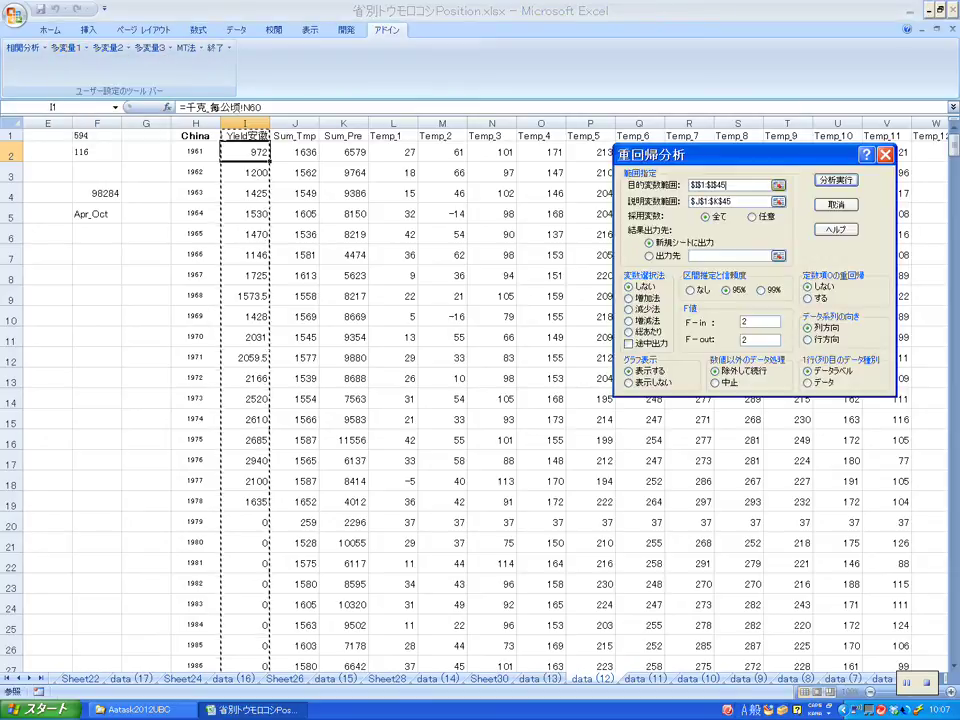
pyautogui.click(732, 201)
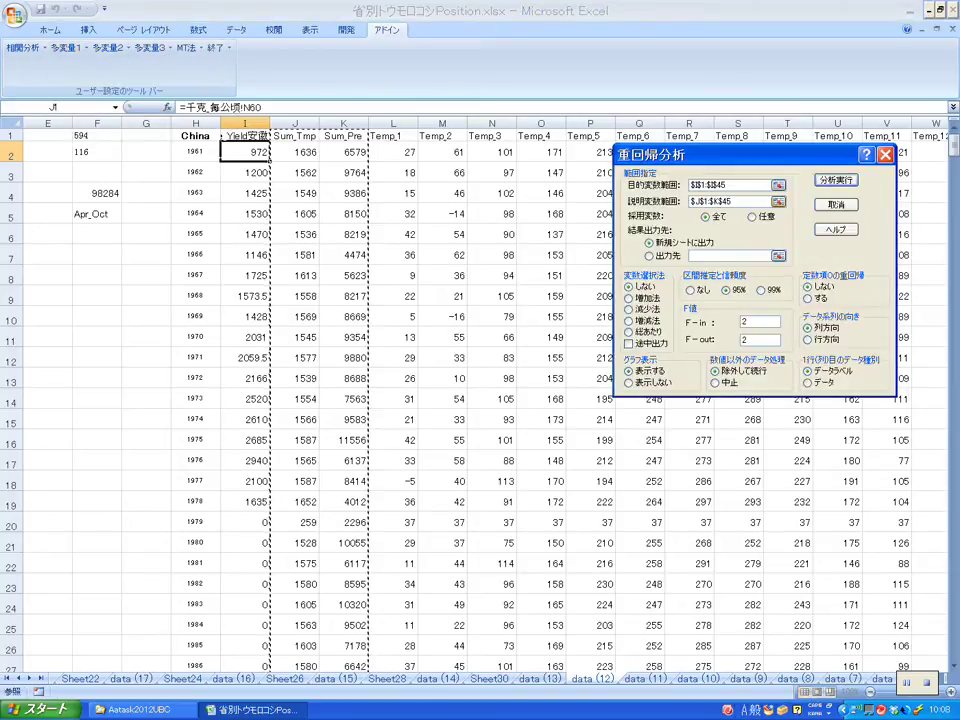
pyautogui.click(836, 180)
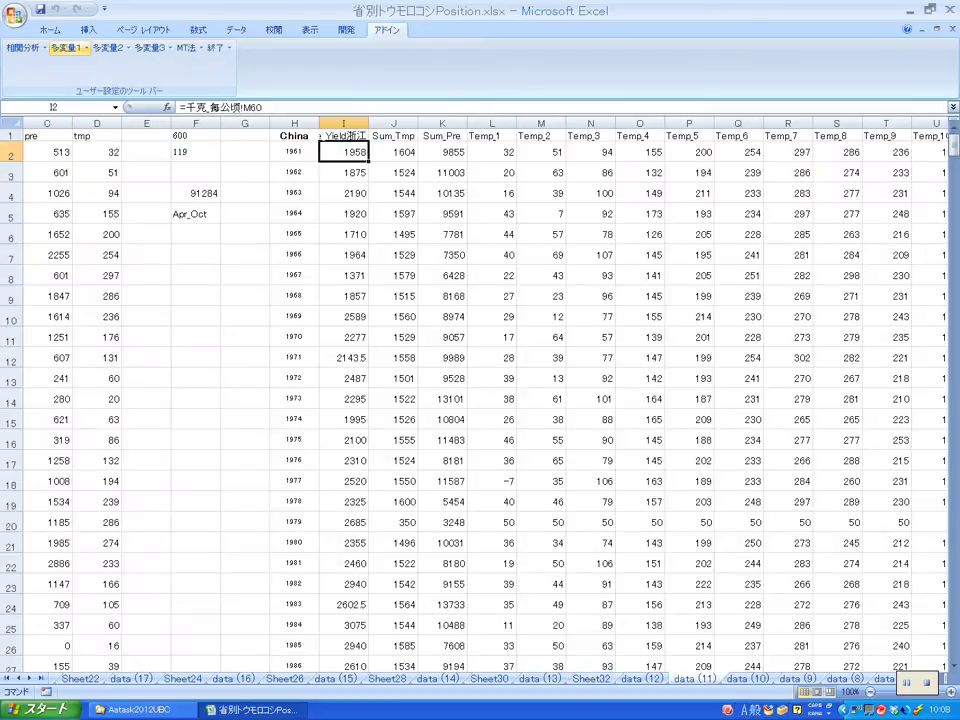
# Run multiple regressions on data (11) for 浙江 and data (10) for 江苏 maize yield, with objective range I1:I45 and explanatory range J1:K45.
pyautogui.click(68, 47)
pyautogui.click(95, 96)
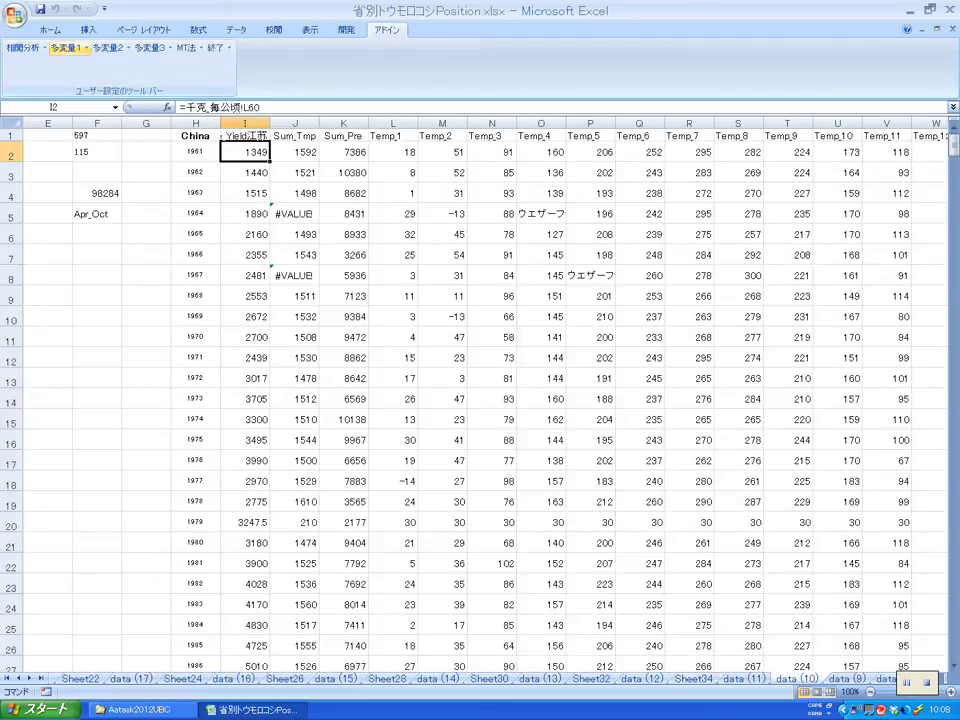
pyautogui.click(68, 47)
pyautogui.click(80, 93)
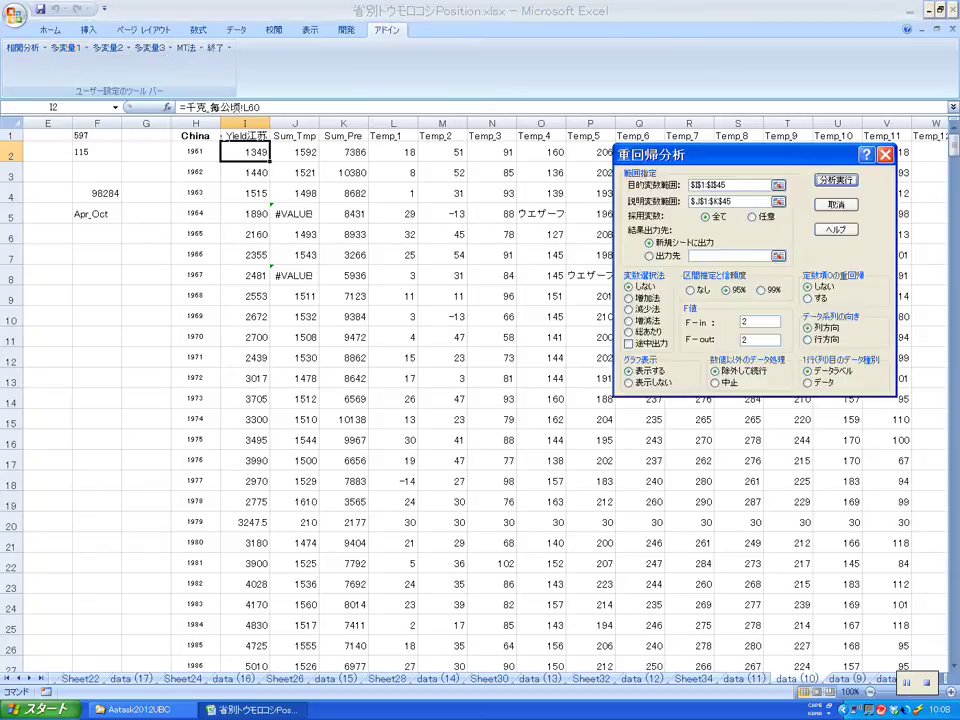
pyautogui.click(729, 201)
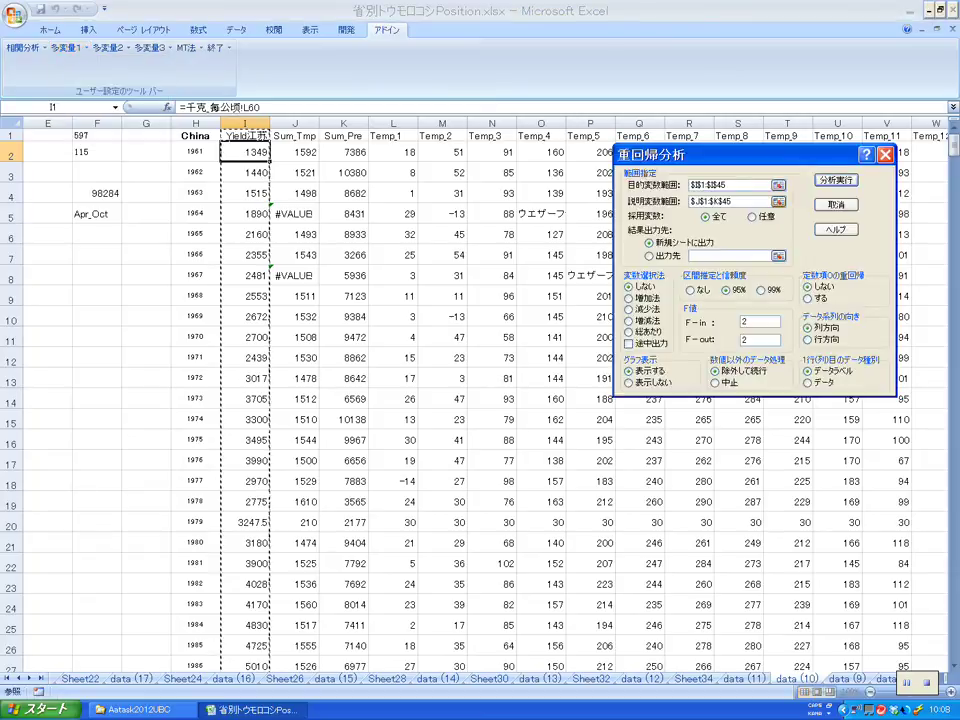
pyautogui.press('Return')
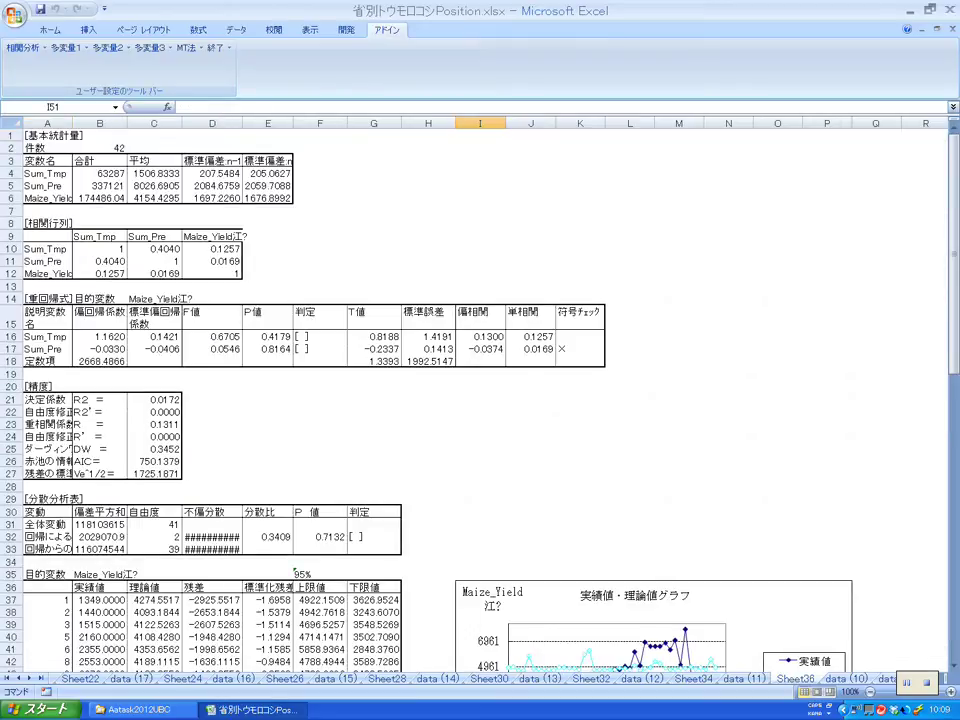
# Run the multiple regression on sheet data (9) for the 上海 maize yield, with objective range I1:I45 and explanatory range J1:K45.
pyautogui.click(29, 678)
pyautogui.click(29, 678)
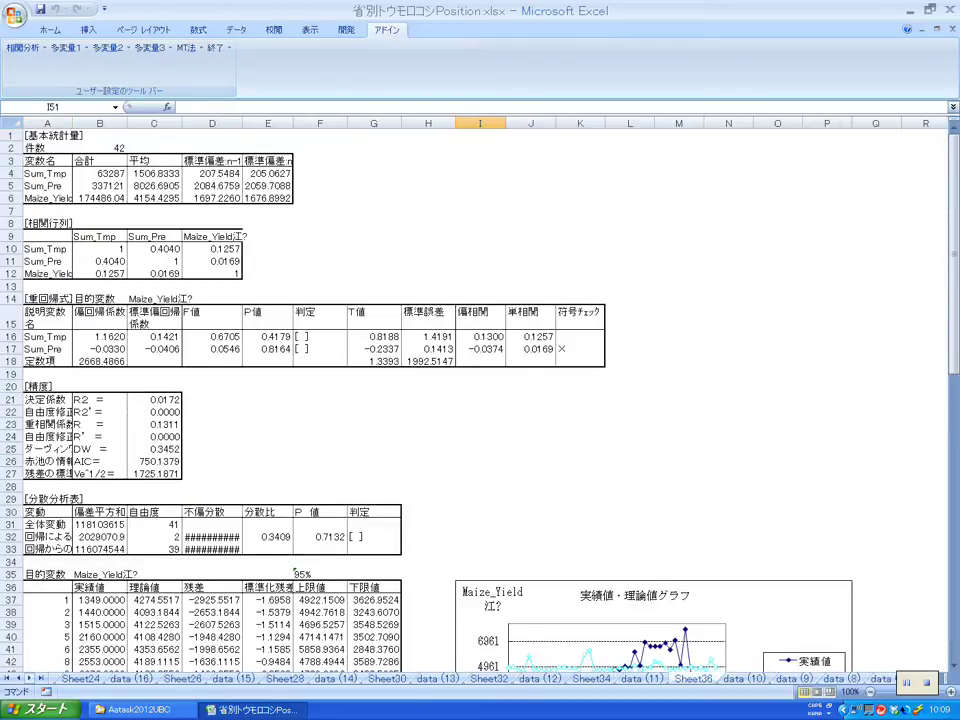
pyautogui.click(29, 678)
pyautogui.click(29, 678)
pyautogui.click(29, 678)
pyautogui.click(29, 678)
pyautogui.click(29, 678)
pyautogui.click(29, 678)
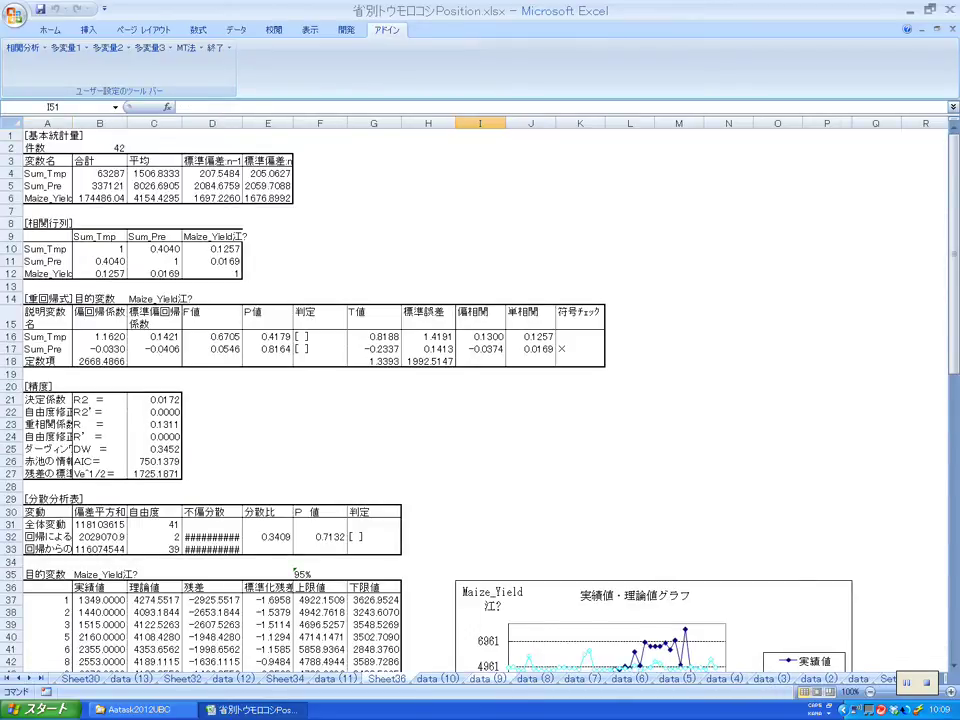
pyautogui.click(488, 678)
pyautogui.click(68, 47)
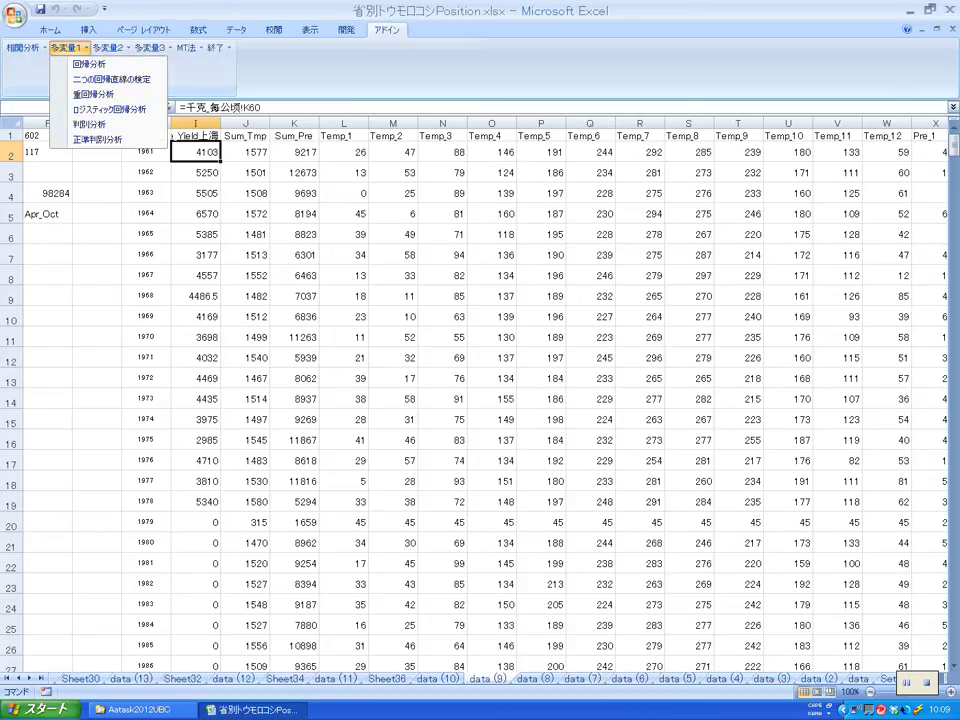
pyautogui.click(93, 94)
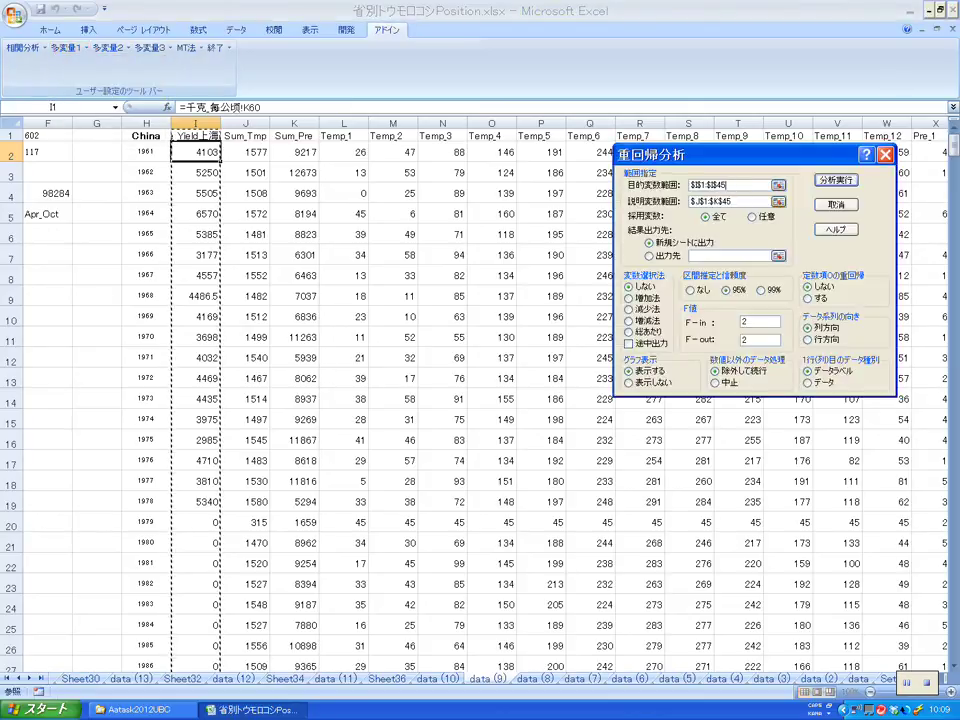
pyautogui.click(734, 201)
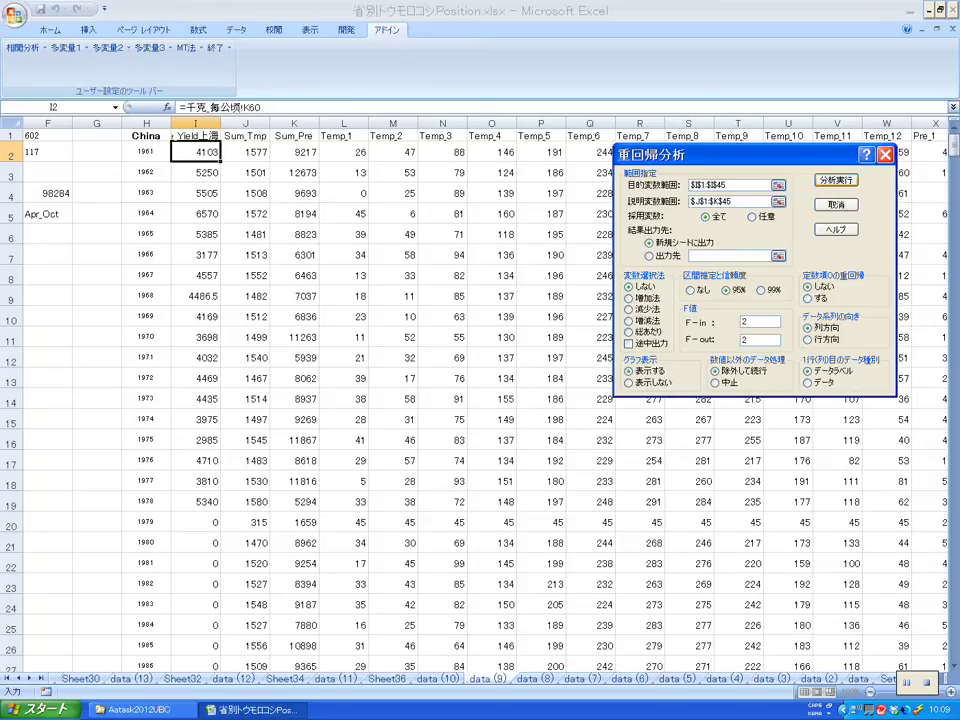
pyautogui.click(835, 180)
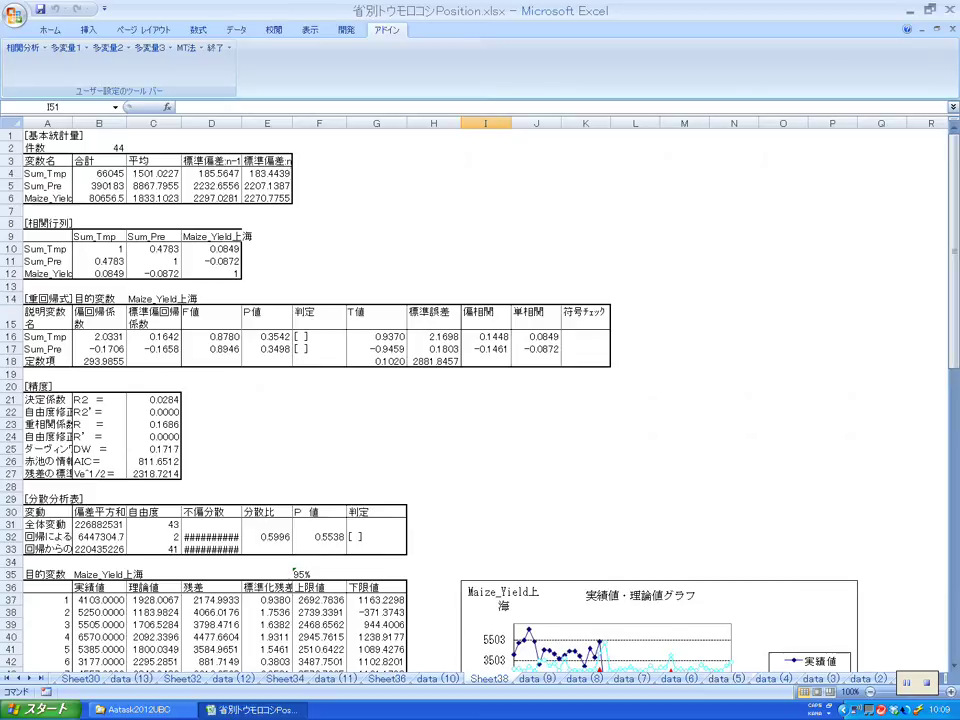
# Review the data sheets from data (9) to data (6) and the regression result sheets between them, including the 吉林 result.
pyautogui.click(537, 678)
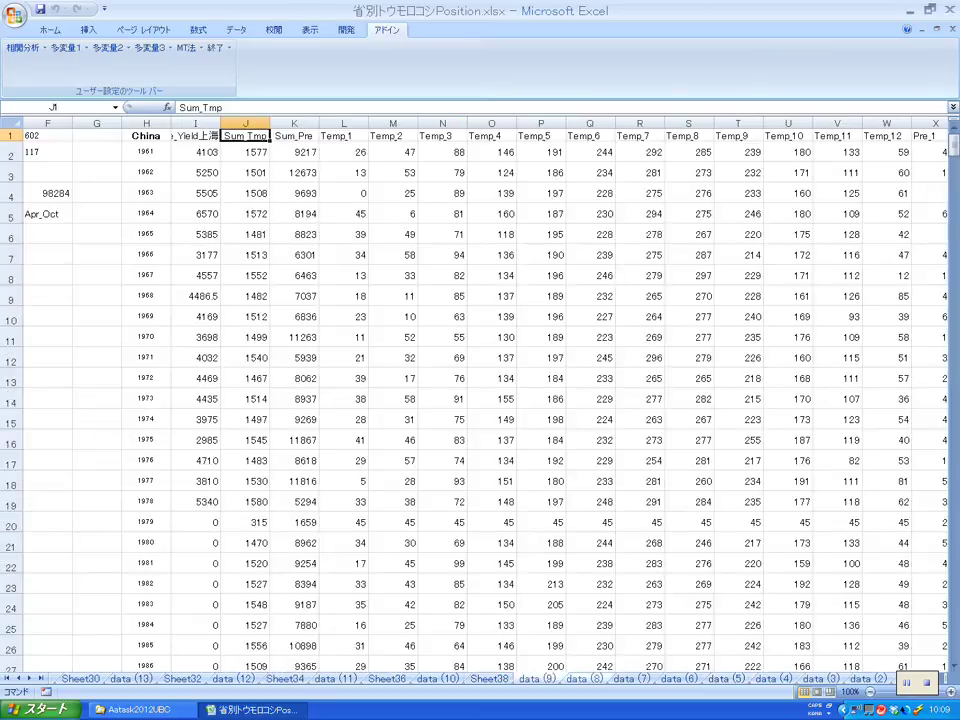
pyautogui.hotkey('ctrl', 'pagedown')
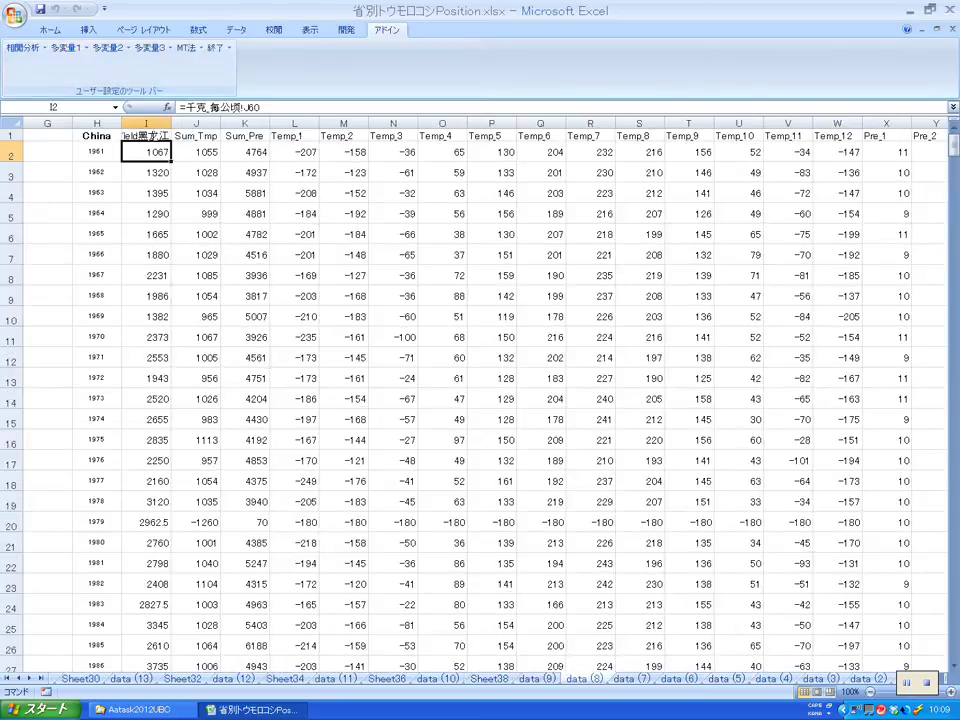
pyautogui.hotkey('ctrl', 'pageup')
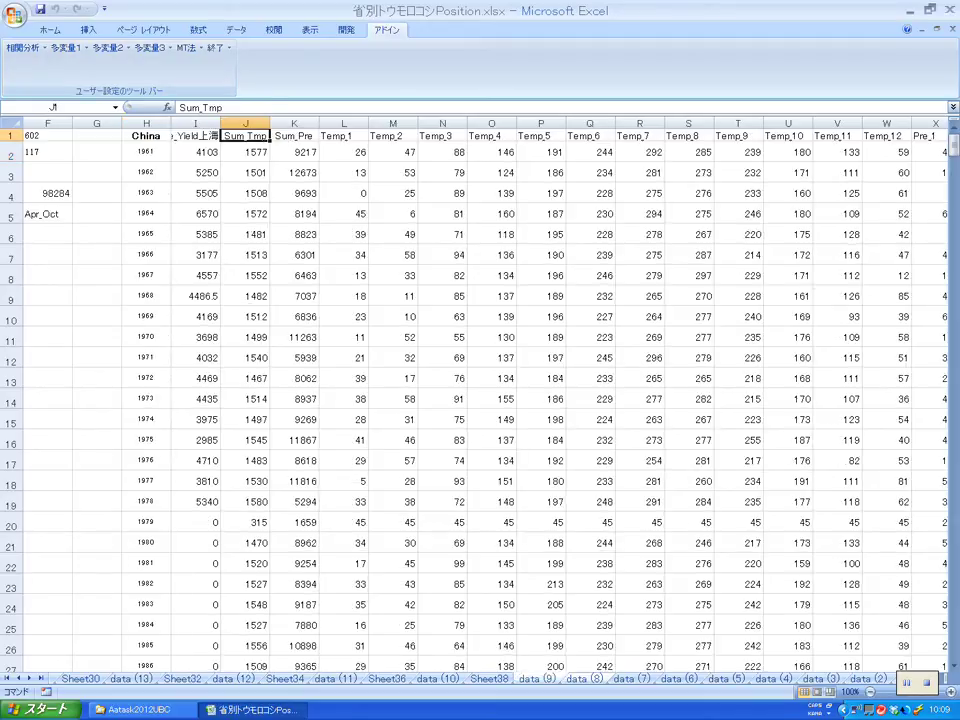
pyautogui.hotkey('ctrl', 'pagedown')
pyautogui.hotkey('ctrl', 'pagedown')
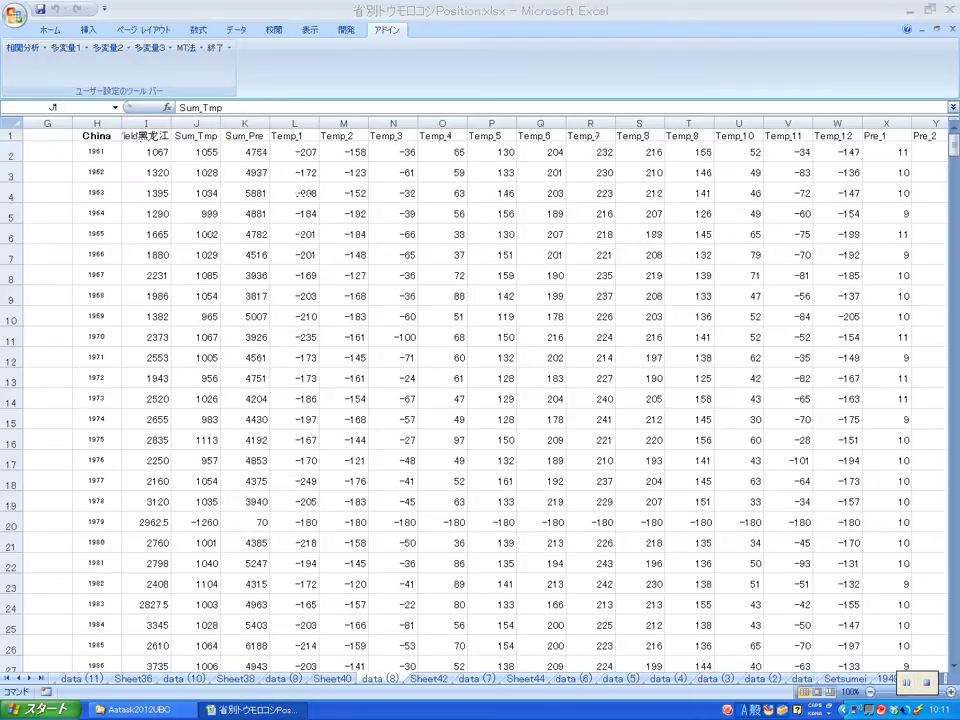
pyautogui.hotkey('ctrl', 'pagedown')
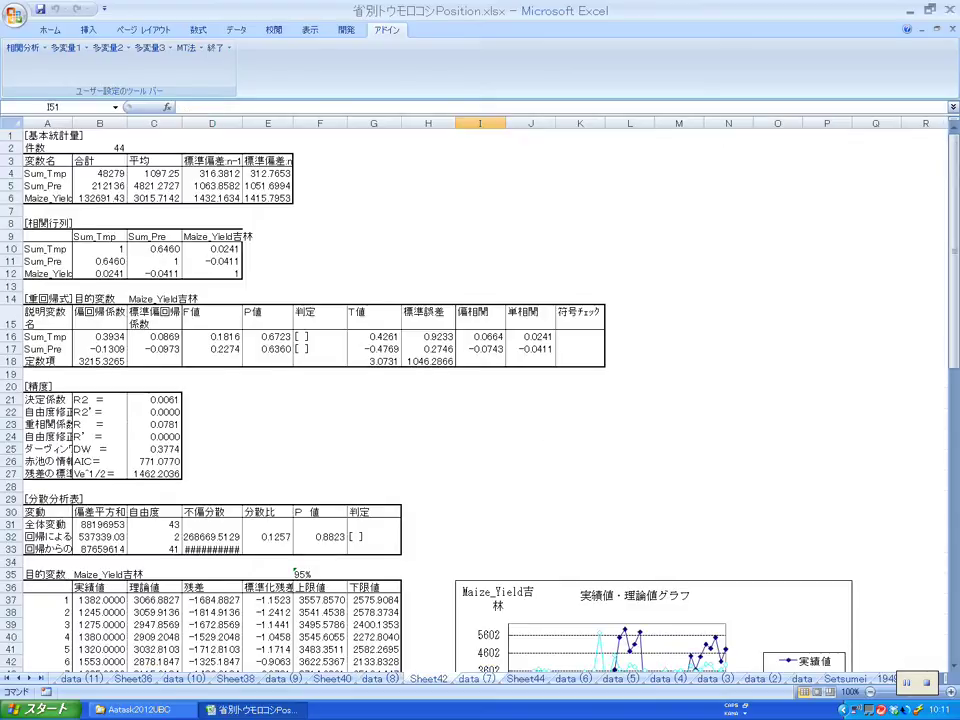
pyautogui.hotkey('ctrl', 'pagedown')
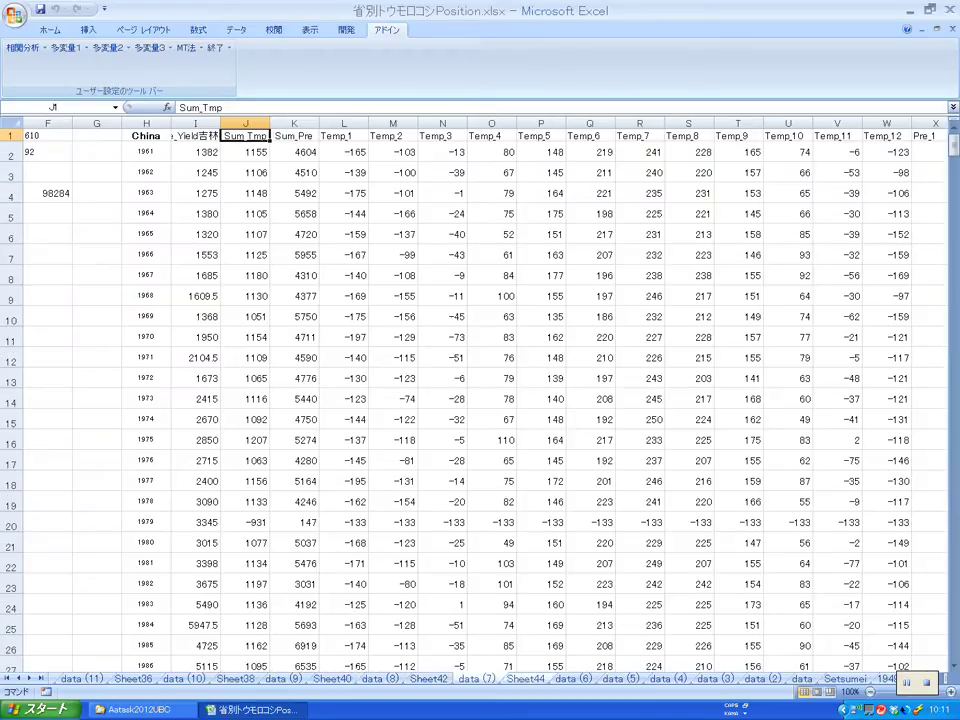
pyautogui.hotkey('ctrl', 'pagedown')
pyautogui.hotkey('ctrl', 'pagedown')
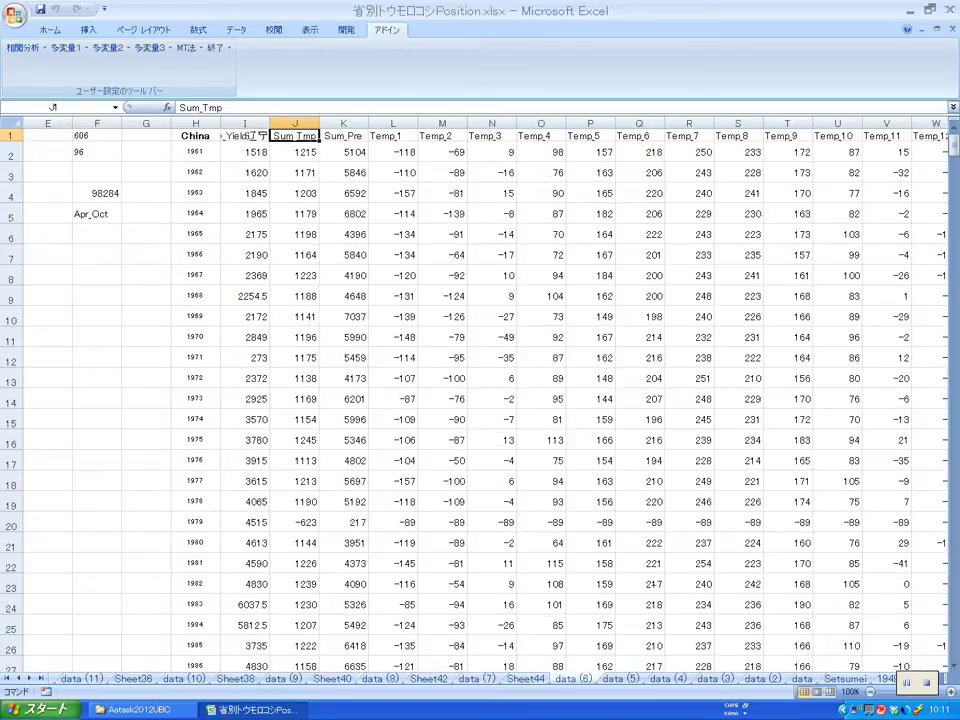
# Run the multiple regression on sheet data (5) for the 内蒙古 maize yield, with objective range I1:I45 and explanatory range J1:K45.
pyautogui.hotkey('ctrl', 'pageup')
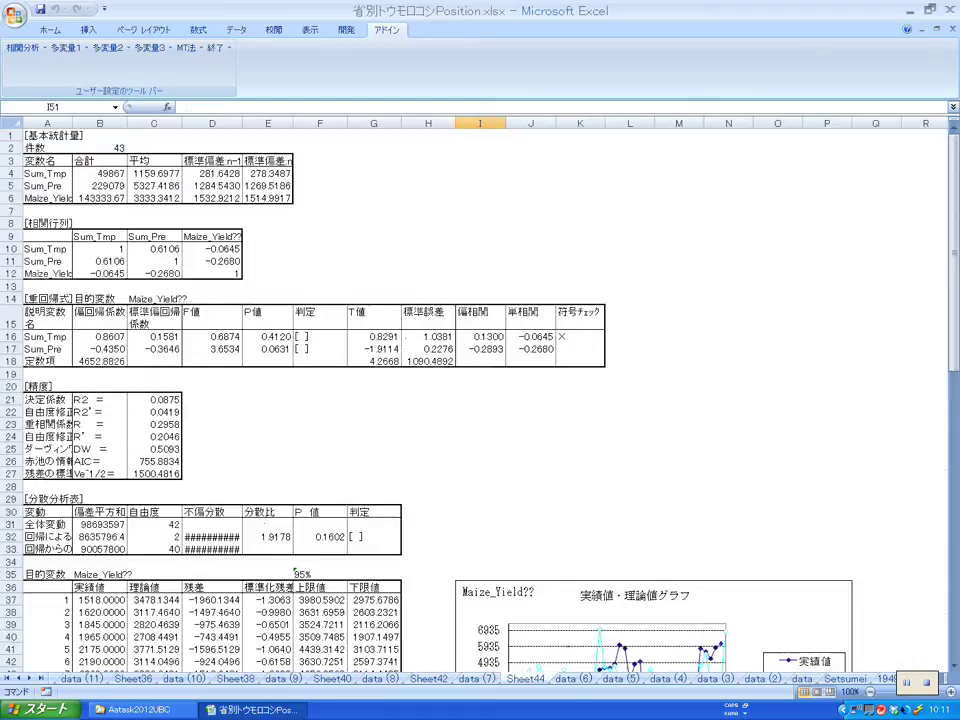
pyautogui.hotkey('ctrl', 'pagedown')
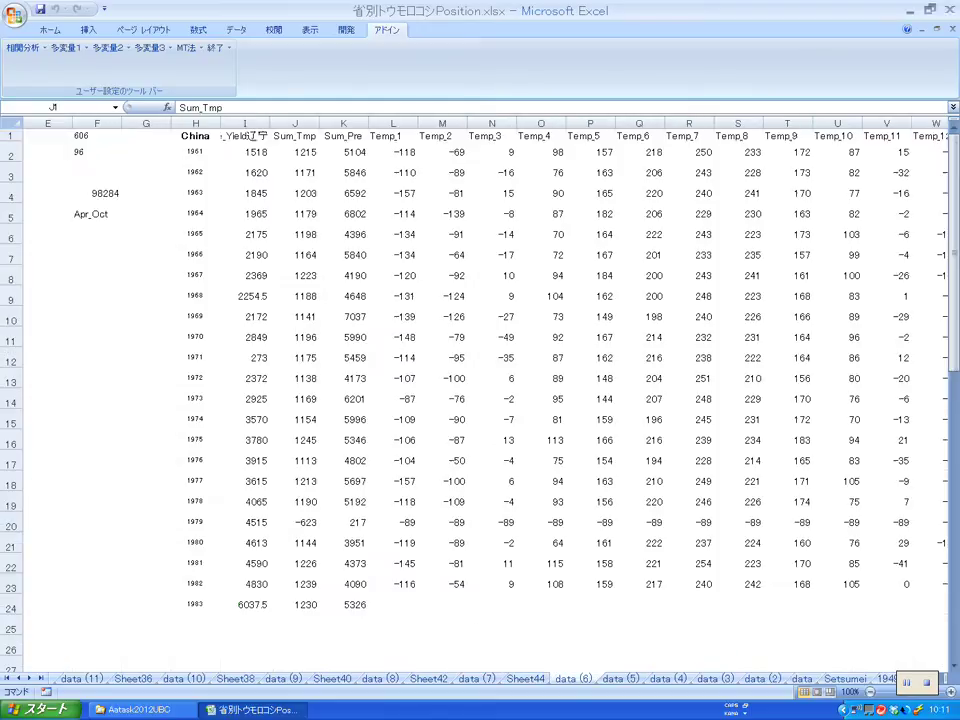
pyautogui.hotkey('ctrl', 'pagedown')
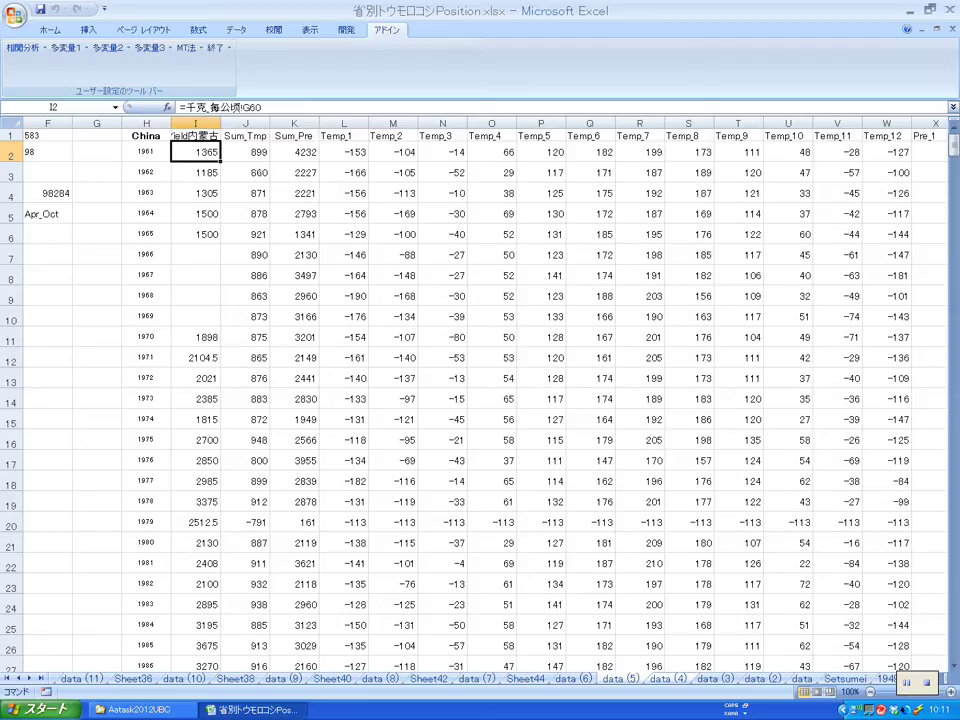
pyautogui.click(68, 47)
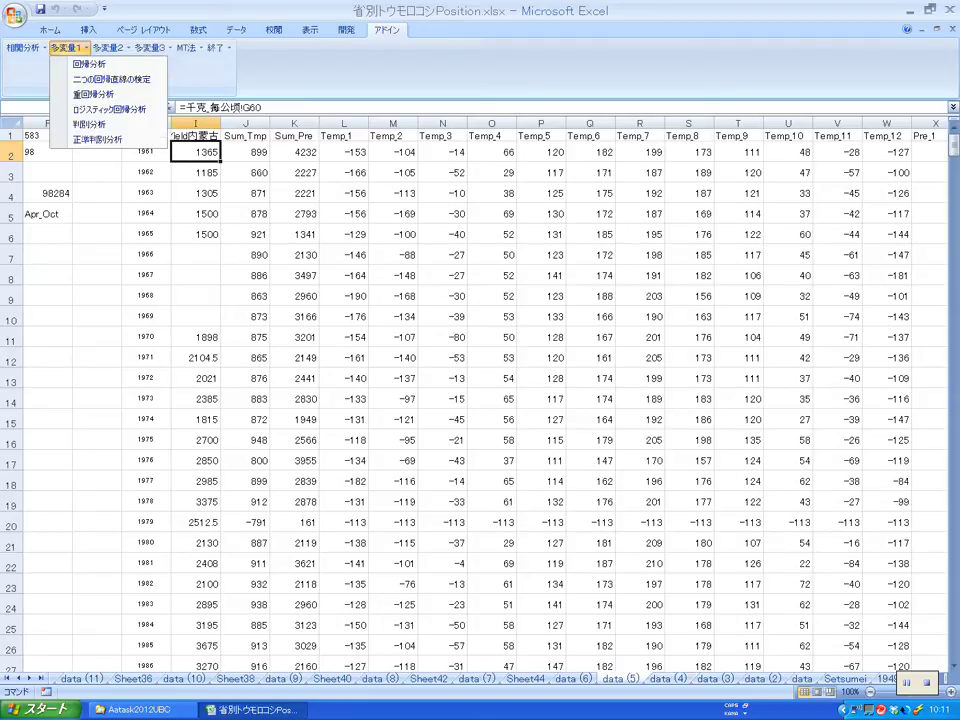
pyautogui.click(90, 94)
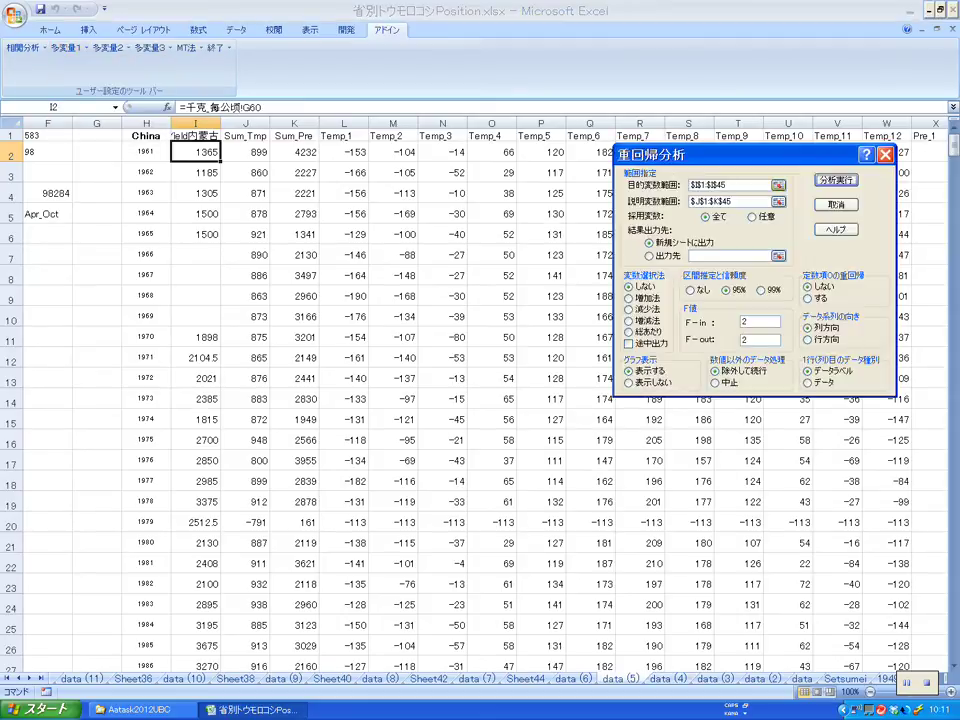
pyautogui.click(729, 185)
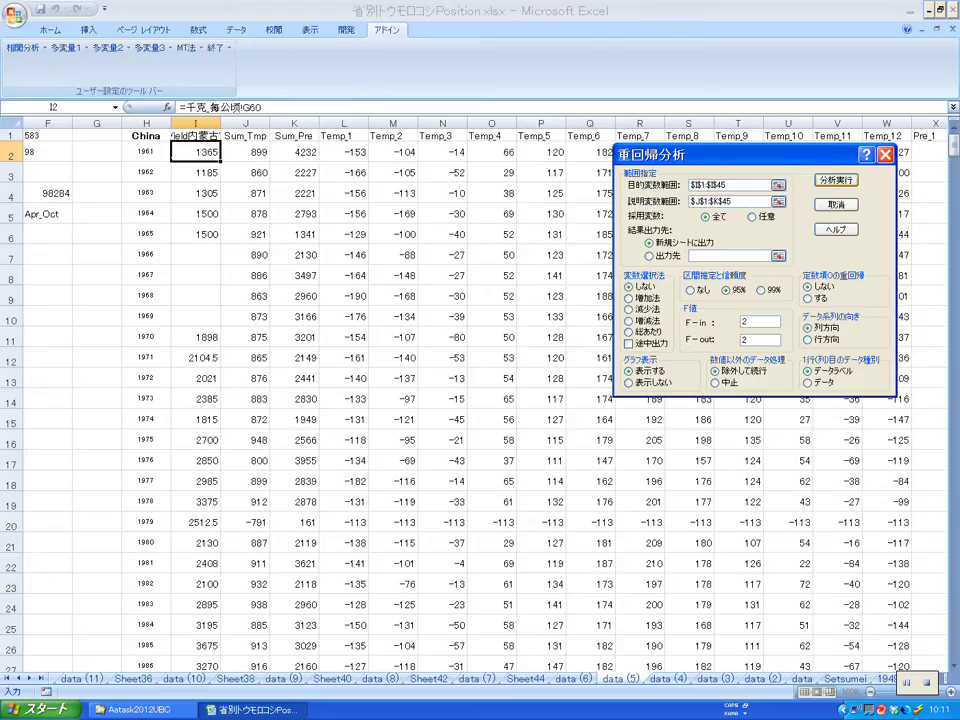
pyautogui.press('Return')
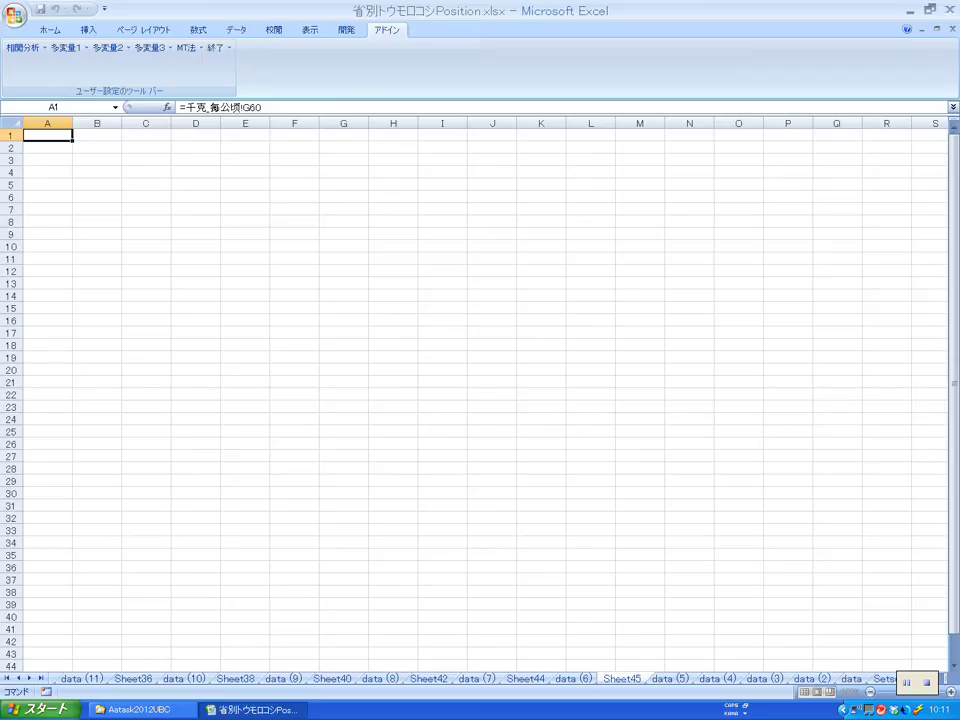
# Run the multiple regression on sheet data (4) for the 山西 maize yield, with objective range I1:I45 and explanatory range J1:K45.
pyautogui.click(717, 679)
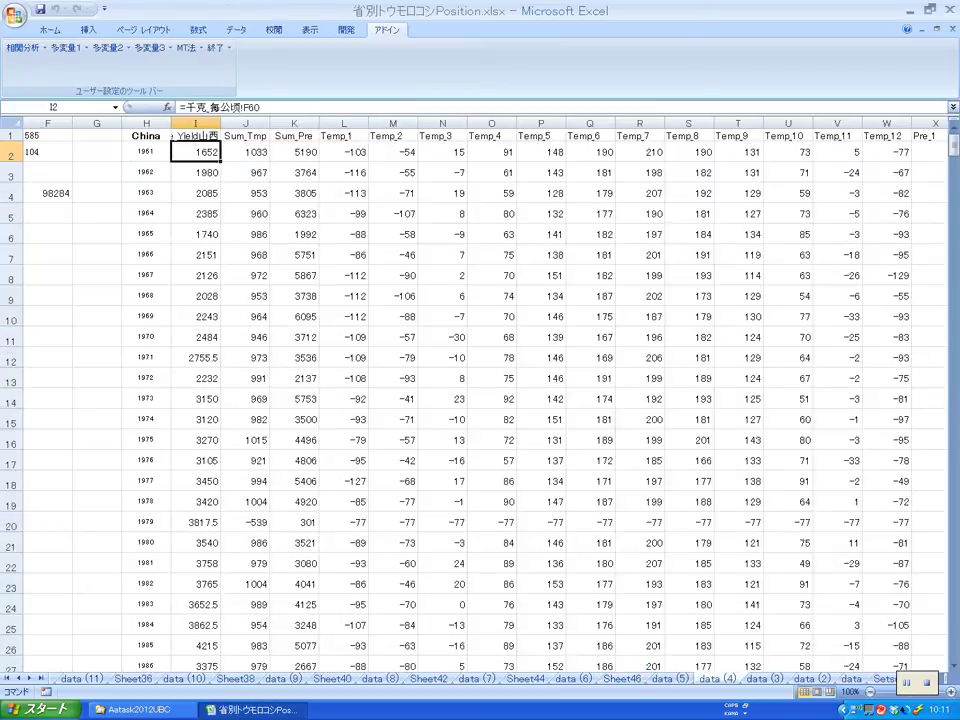
pyautogui.click(68, 47)
pyautogui.click(93, 94)
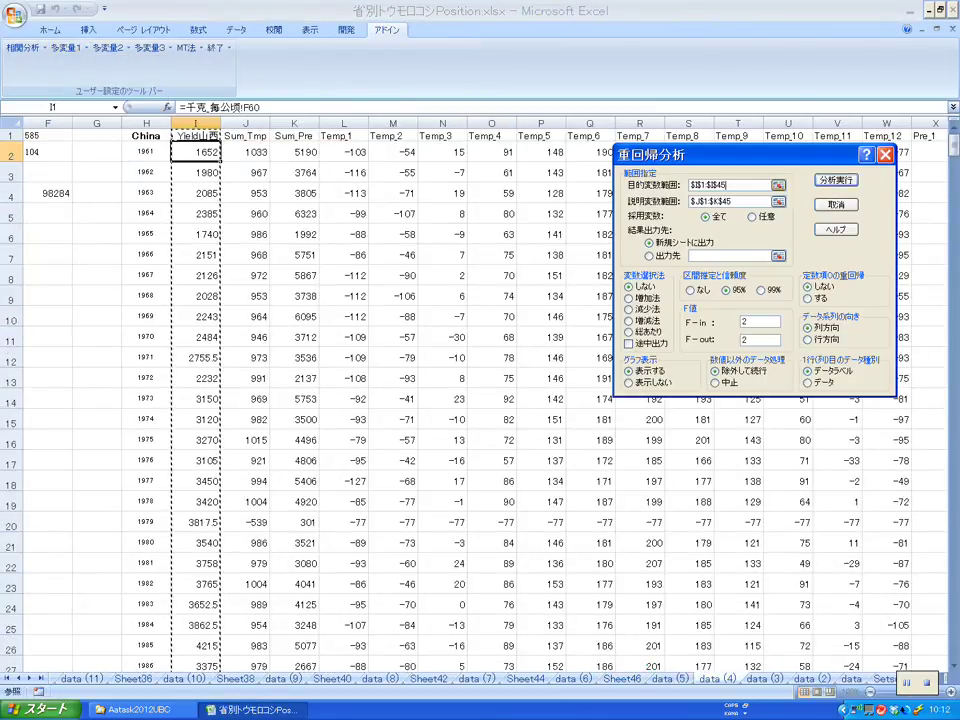
pyautogui.click(778, 201)
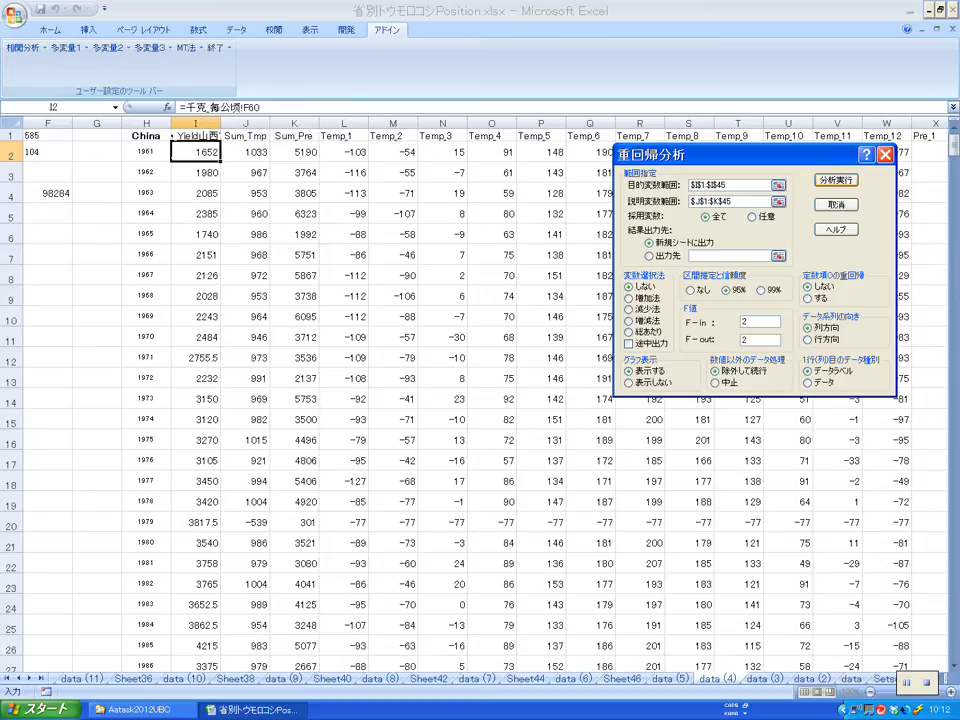
pyautogui.press('Return')
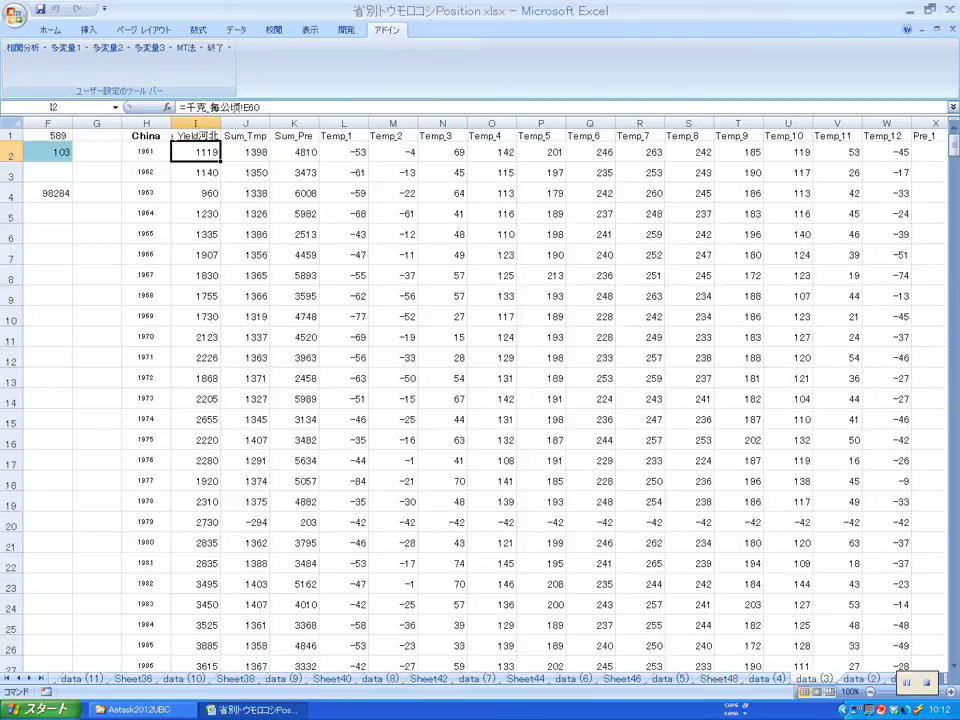
# Run the multiple regression on sheet data (3) for the 河北 maize yield, with objective range I1:I45 and explanatory range J1:K45.
pyautogui.click(66, 47)
pyautogui.click(82, 77)
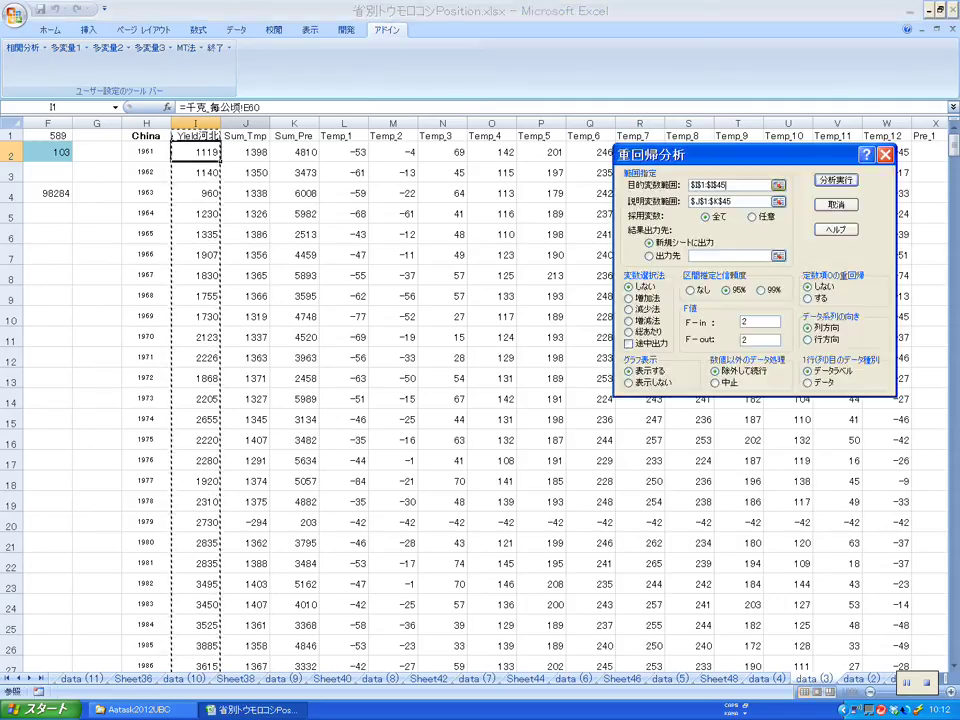
pyautogui.click(730, 201)
pyautogui.click(836, 180)
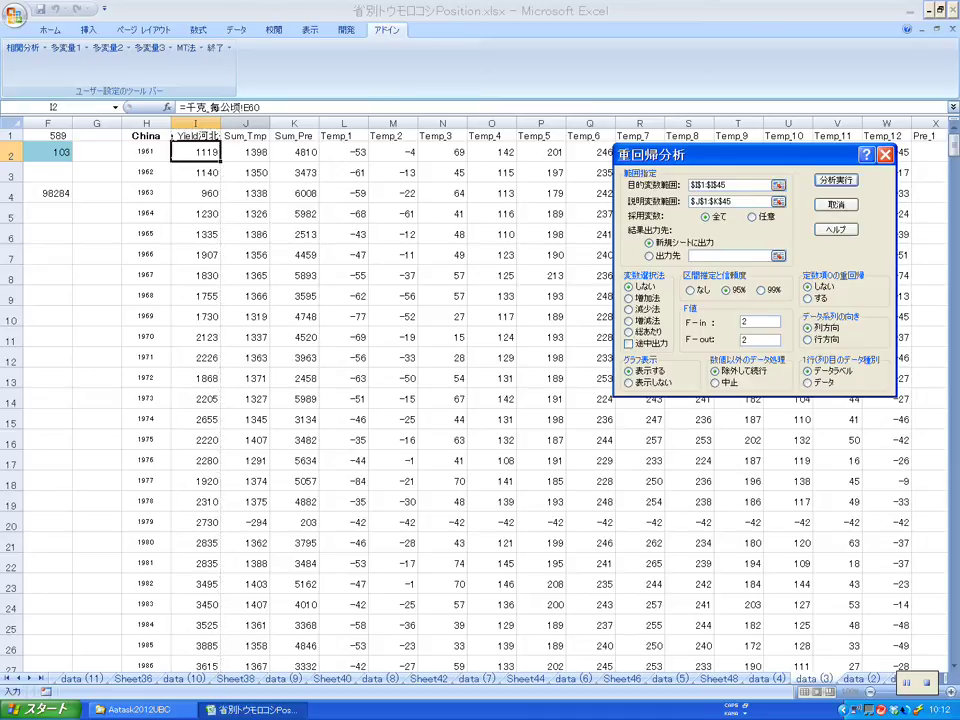
pyautogui.press('Return')
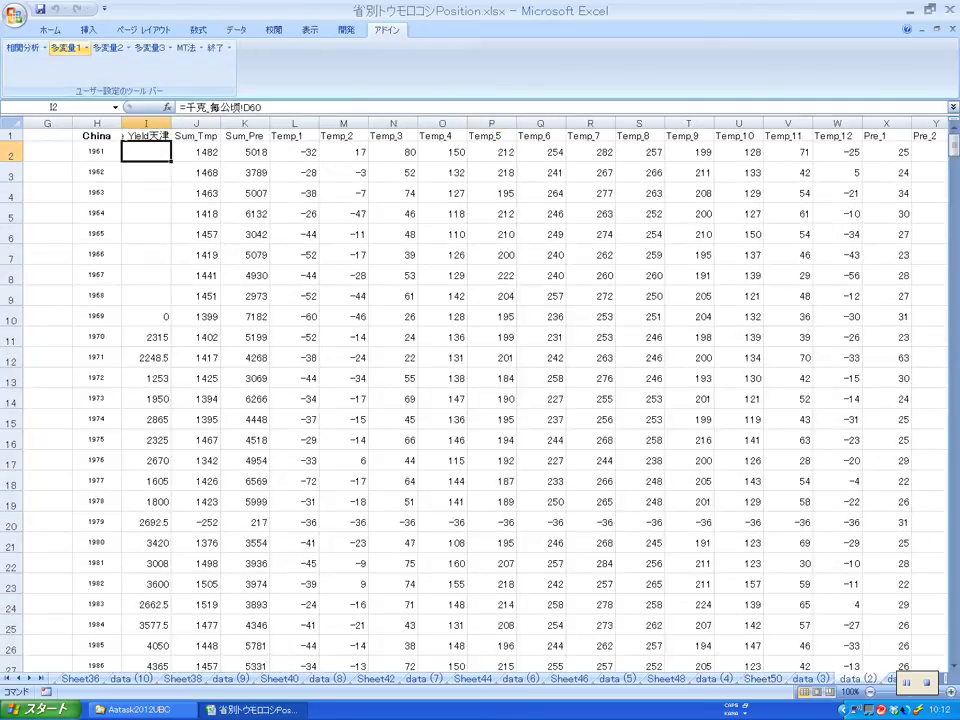
# Run the multiple regression on sheet data (2) for the 天津 maize yield, with objective range I1:I45 and explanatory range J1:K45.
pyautogui.click(68, 47)
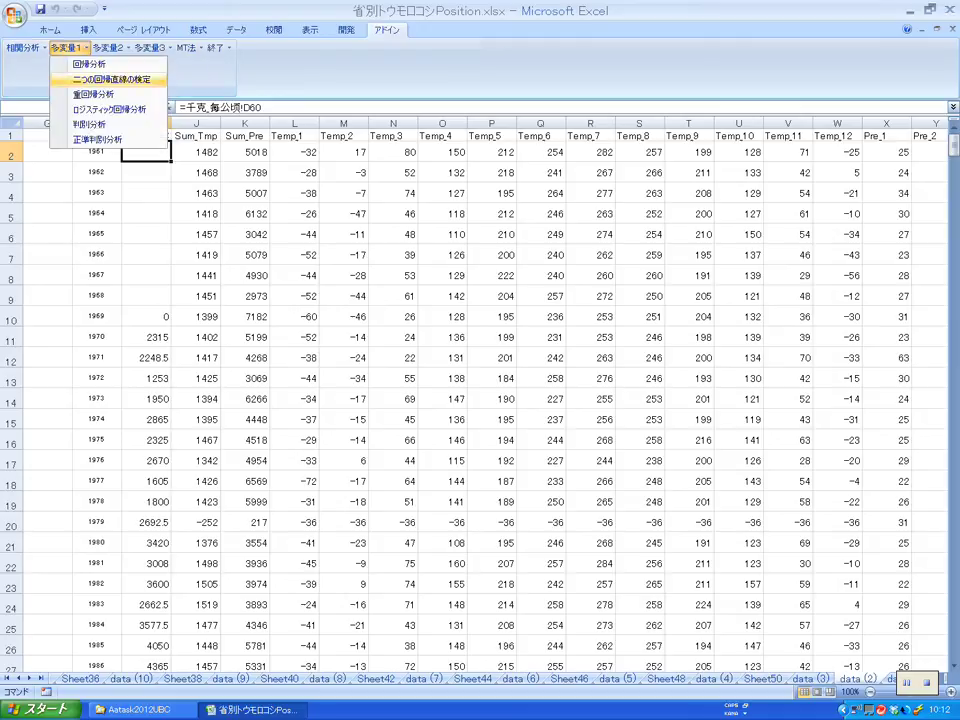
pyautogui.click(105, 77)
pyautogui.click(734, 185)
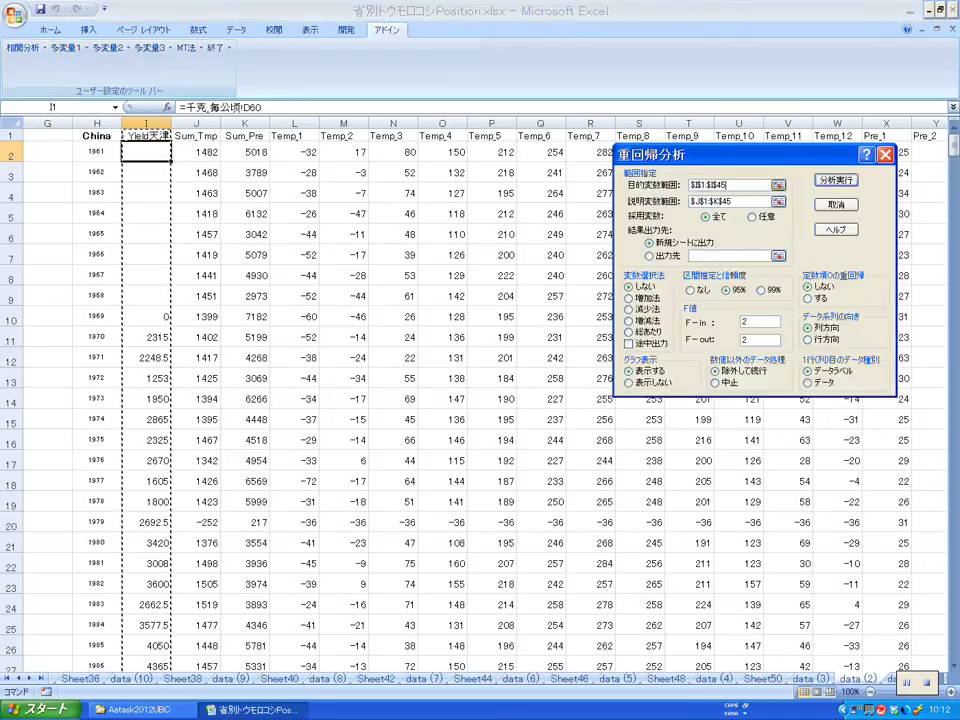
pyautogui.click(734, 201)
pyautogui.click(836, 180)
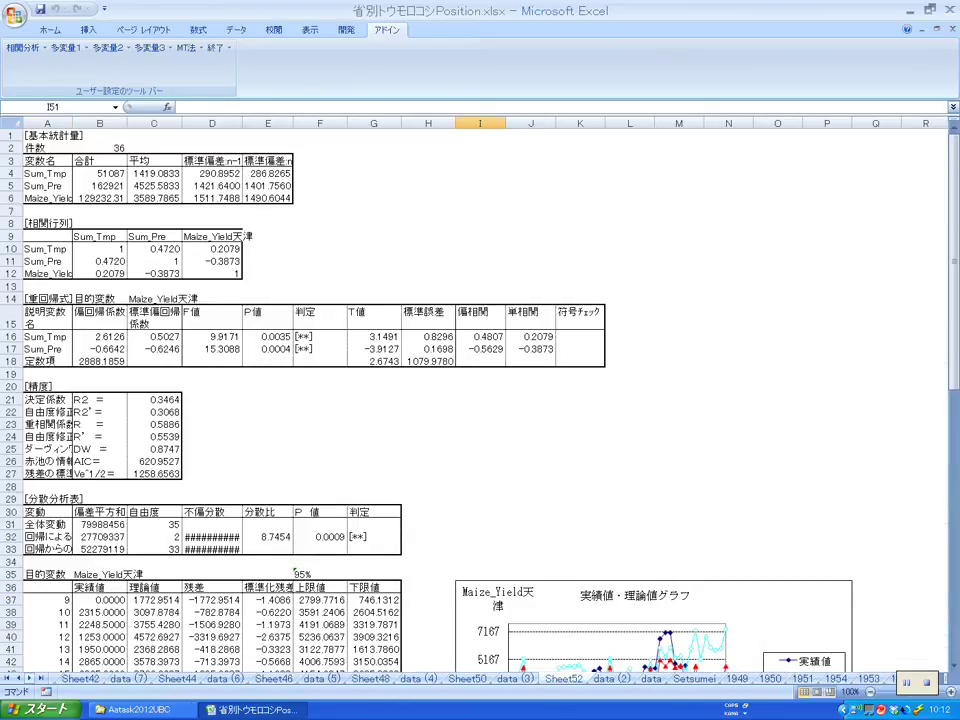
# Run the multiple regression on sheet data for the 北京 maize yield, with objective range I1:I45 and explanatory range J1:K45.
pyautogui.click(651, 678)
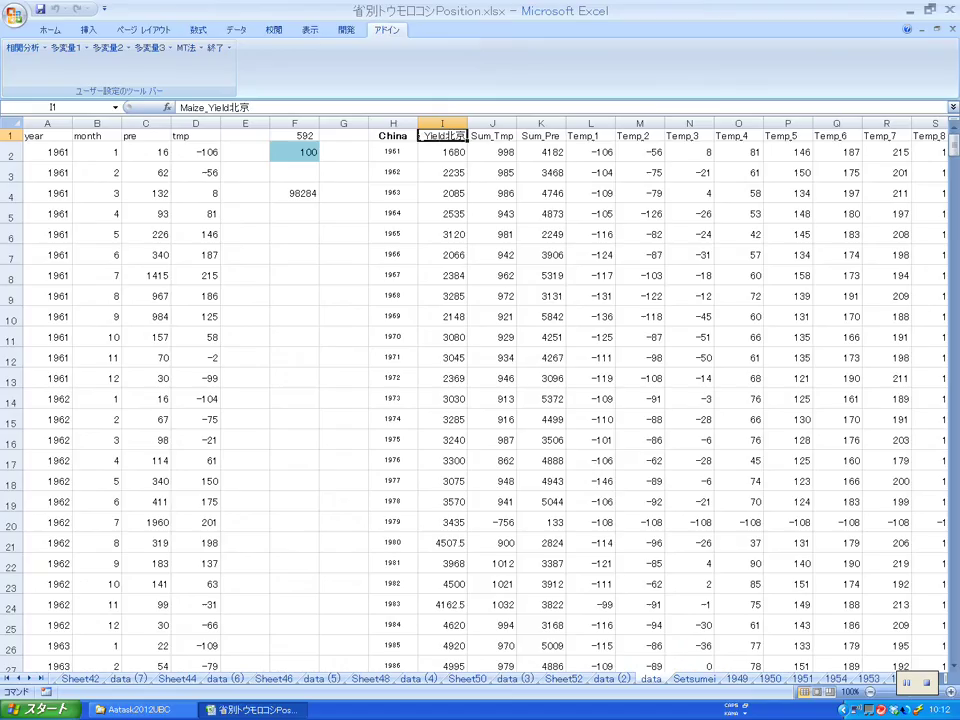
pyautogui.click(67, 47)
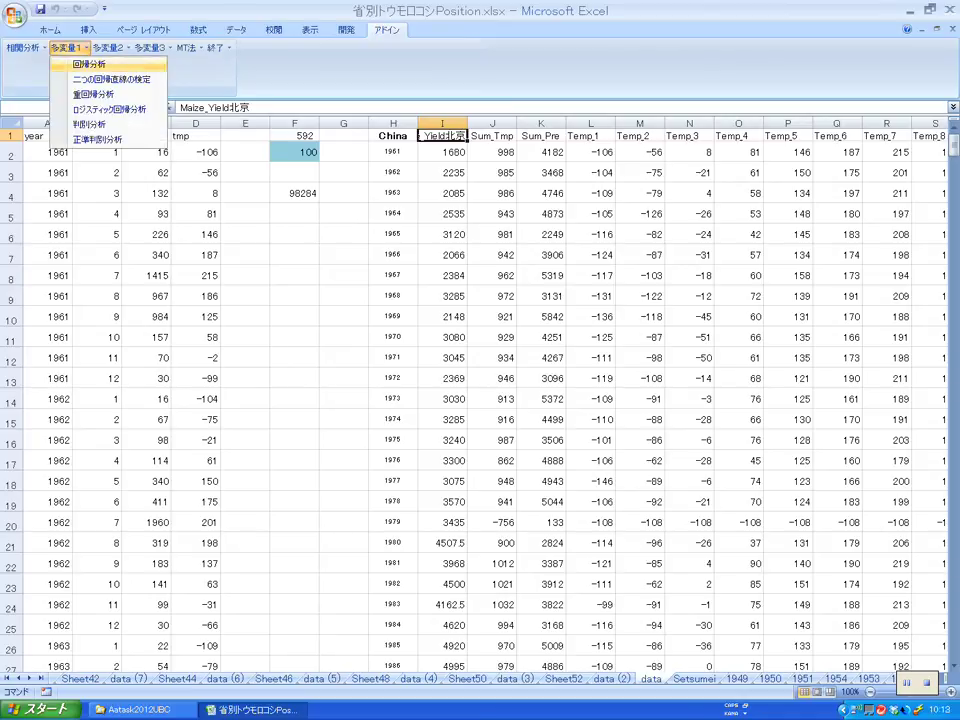
pyautogui.click(93, 94)
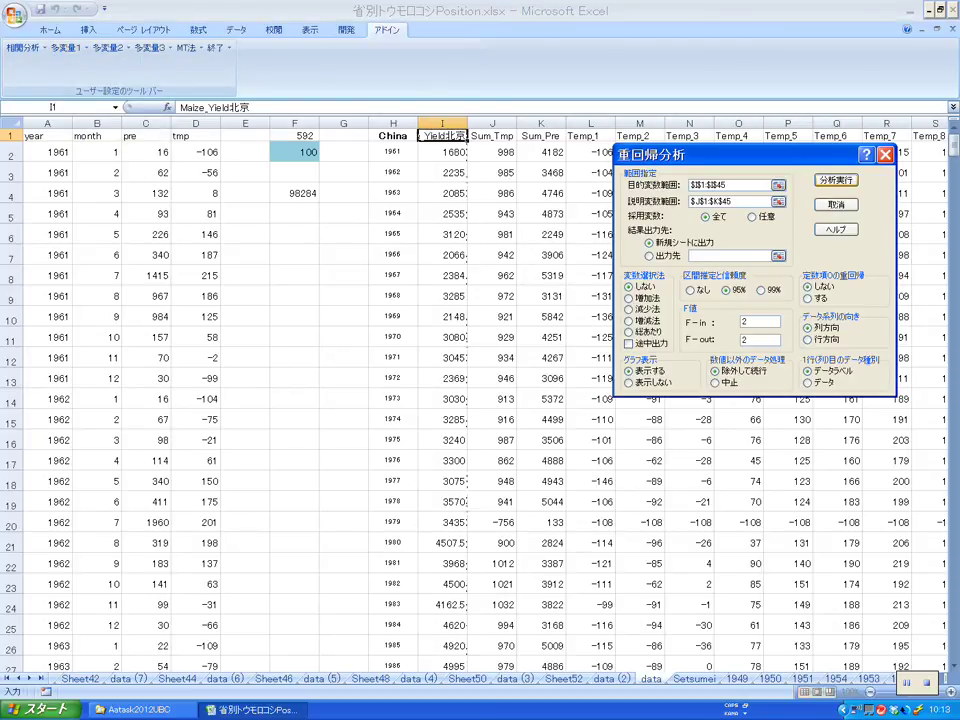
pyautogui.press('Return')
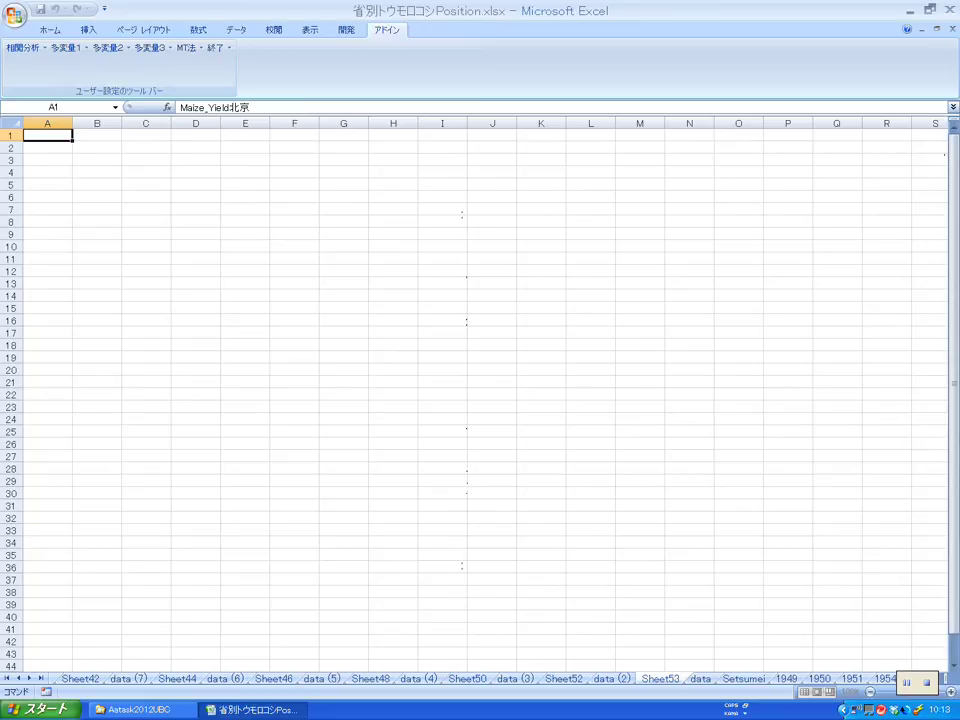